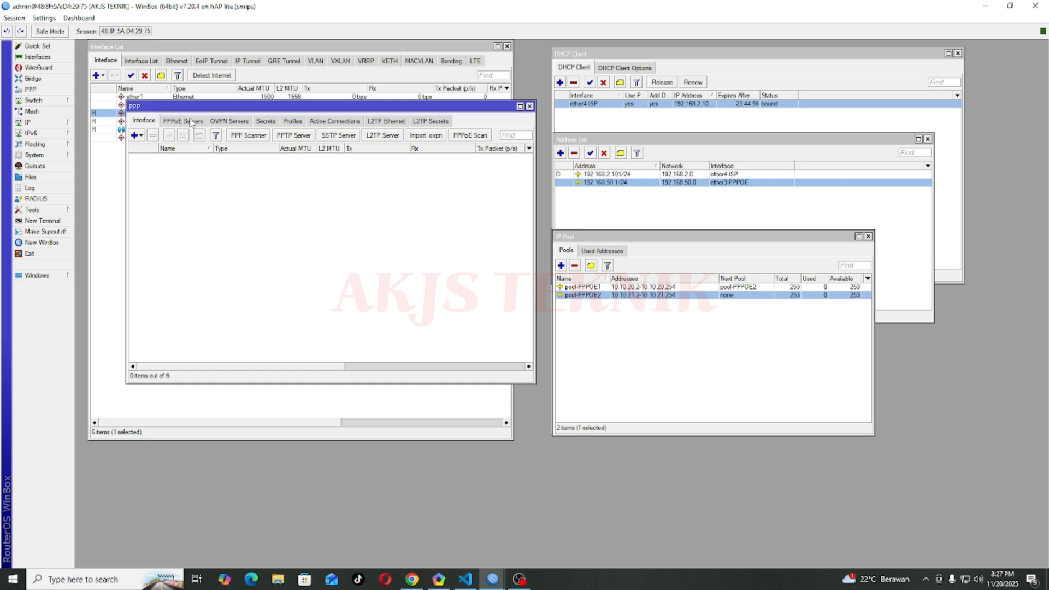
Step: Switch the PPP window to the PPPoE Servers list, which has 0 items
click(191, 121)
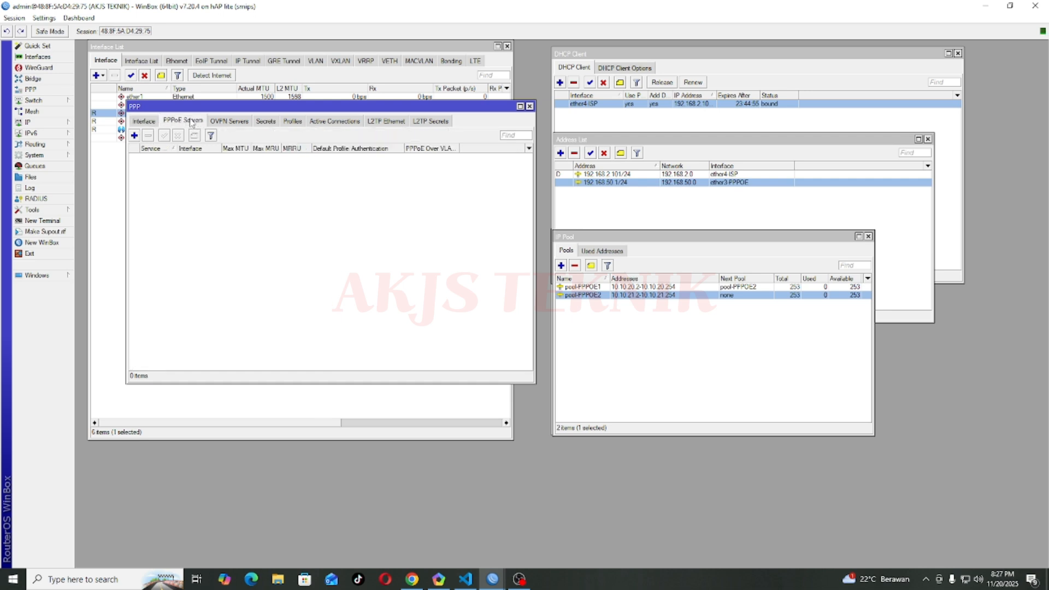
Step: Add a new PPPoE service named AKJS-PPPOE and bring up its interface choices
click(134, 136)
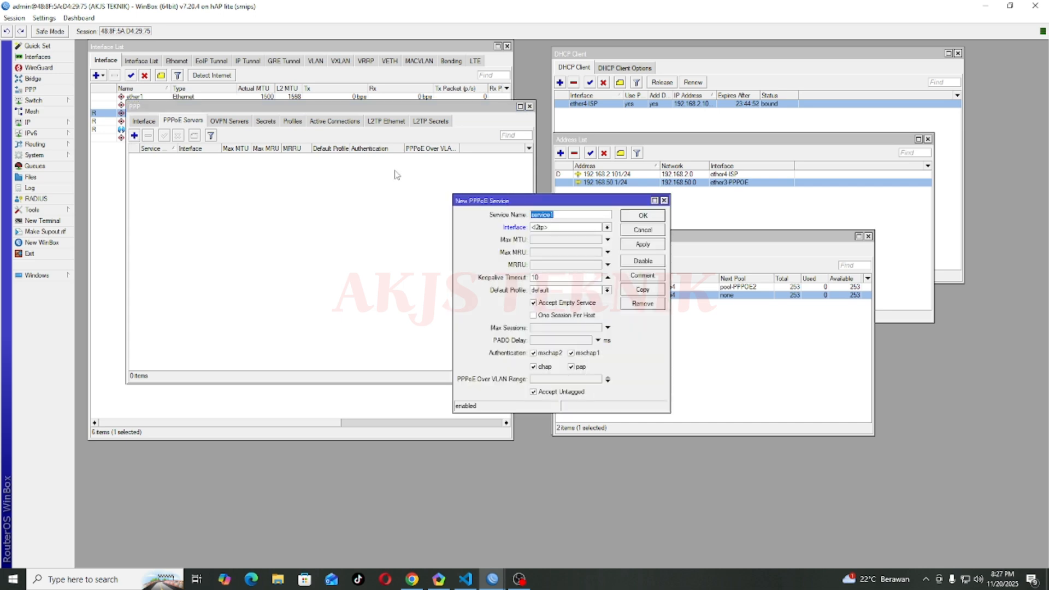
drag(492, 200, 349, 153)
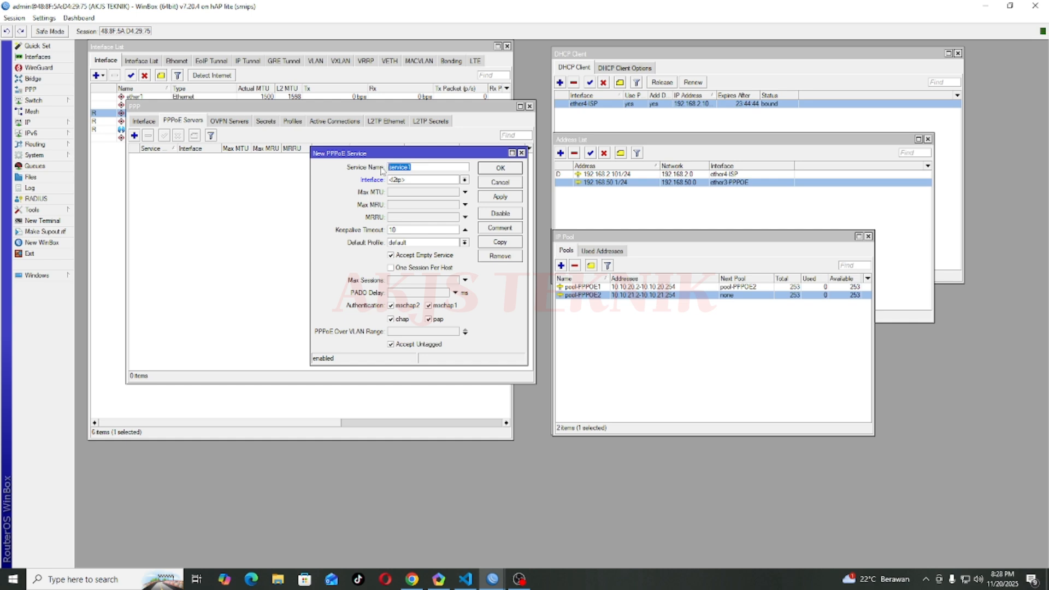
text(AKJS-PPPOE)
click(396, 183)
click(400, 184)
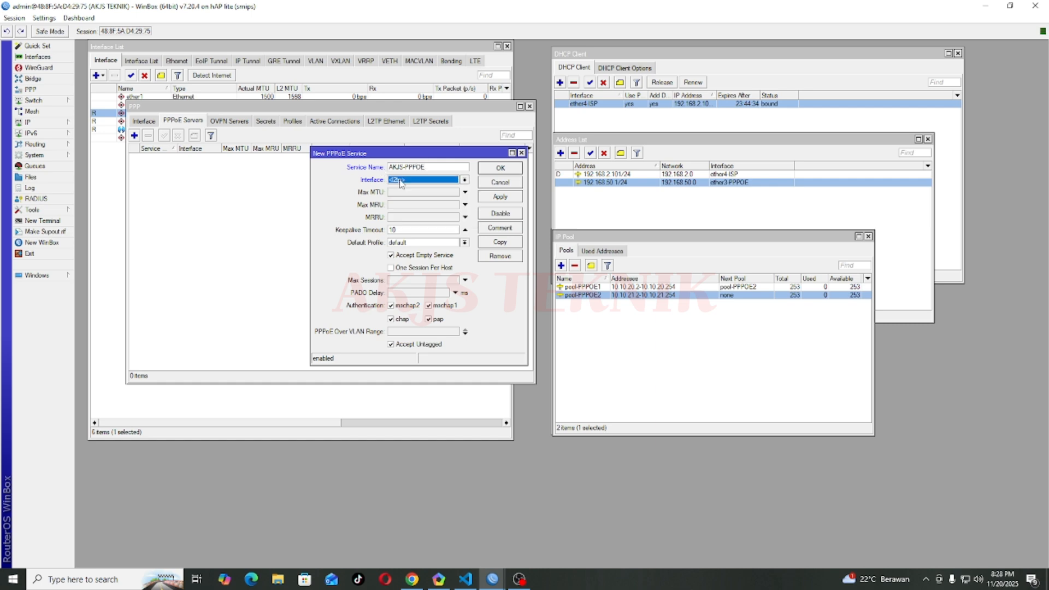
click(400, 183)
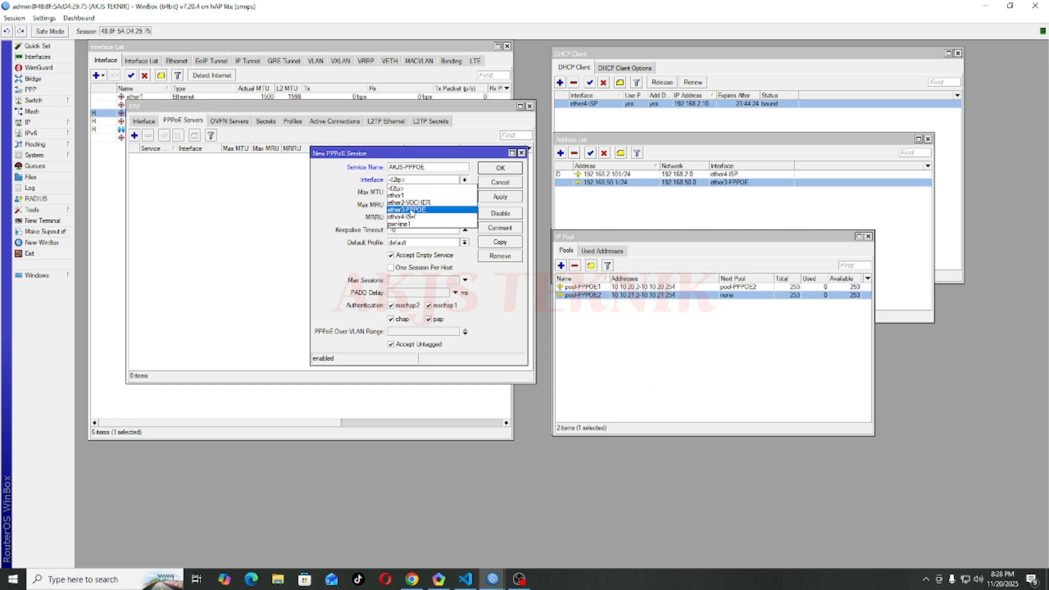
Step: Run AKJS-PPPOE on ether3-PPPOE with keepalive timeout 10 and save the server
click(410, 211)
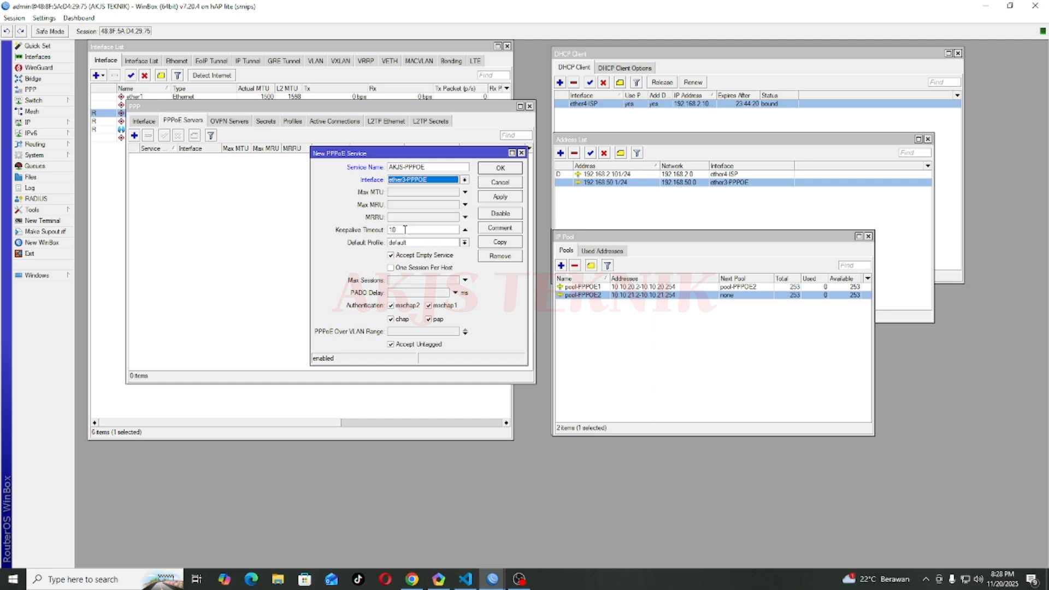
click(405, 230)
double_click(390, 230)
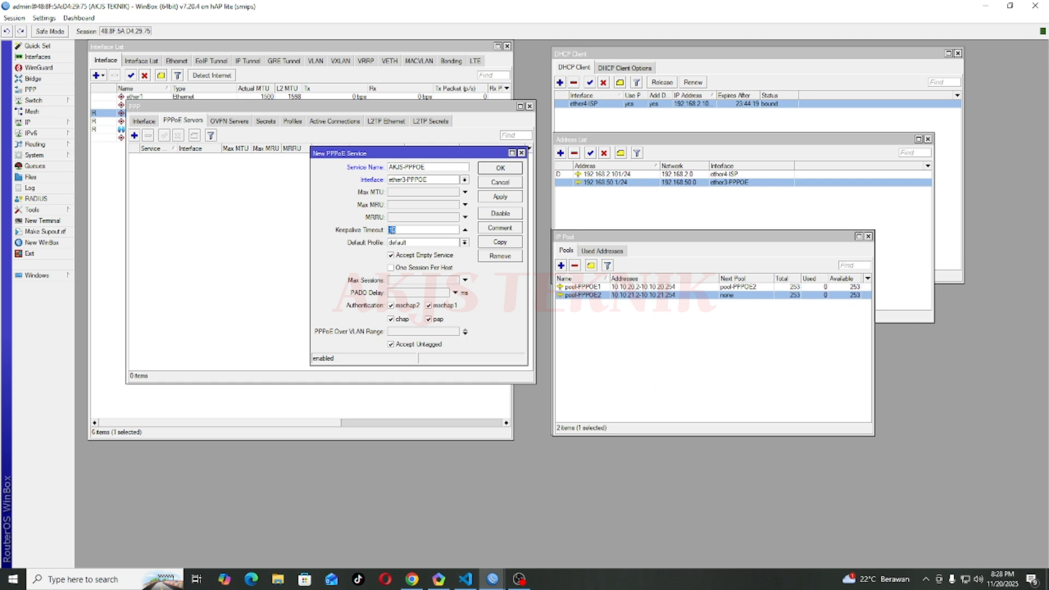
click(465, 230)
click(464, 229)
click(419, 229)
click(466, 230)
click(465, 230)
click(504, 170)
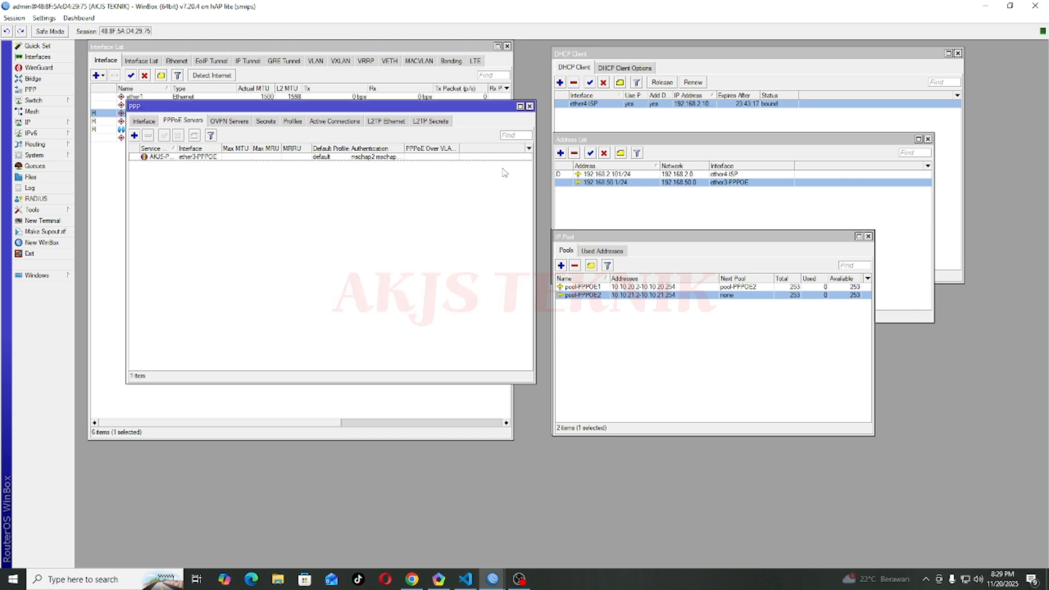
Step: Widen the Service Name and Interface columns of the PPPoE server list
click(198, 159)
drag(177, 148, 277, 149)
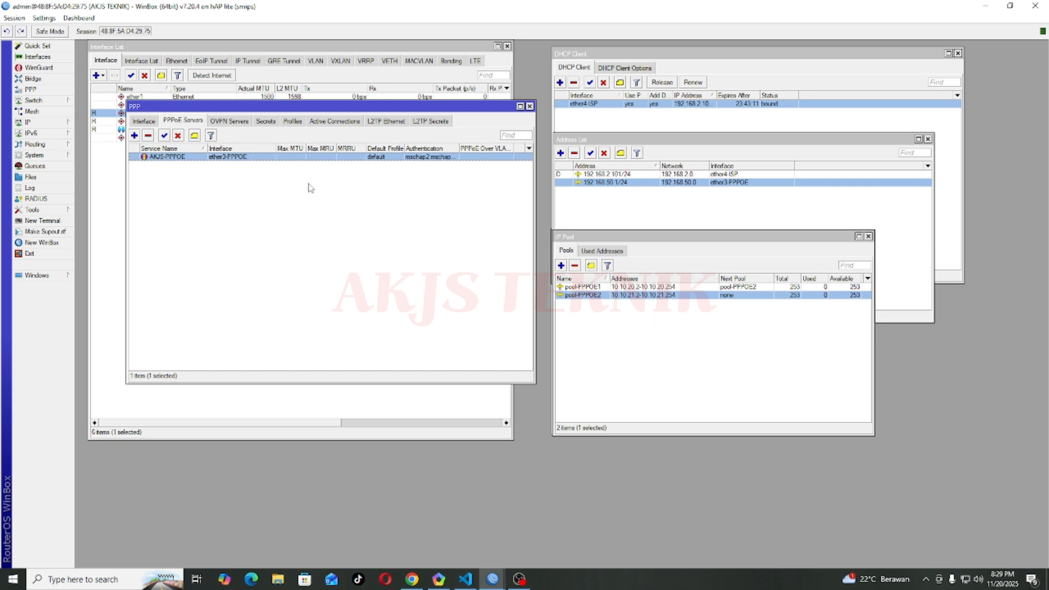
click(310, 187)
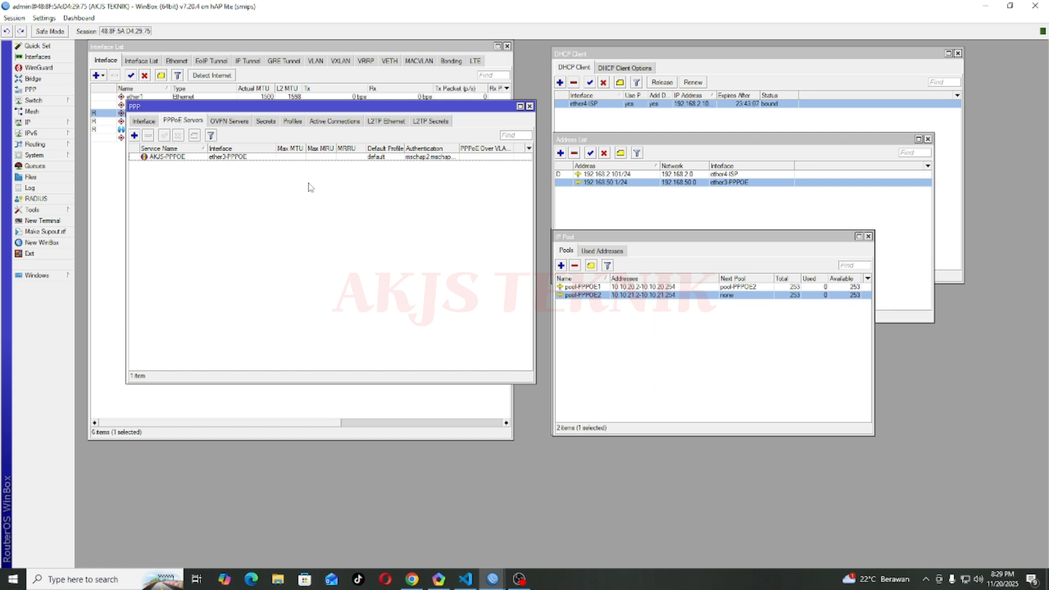
Step: Show the Profiles list with default and default-encryption
click(292, 121)
click(182, 121)
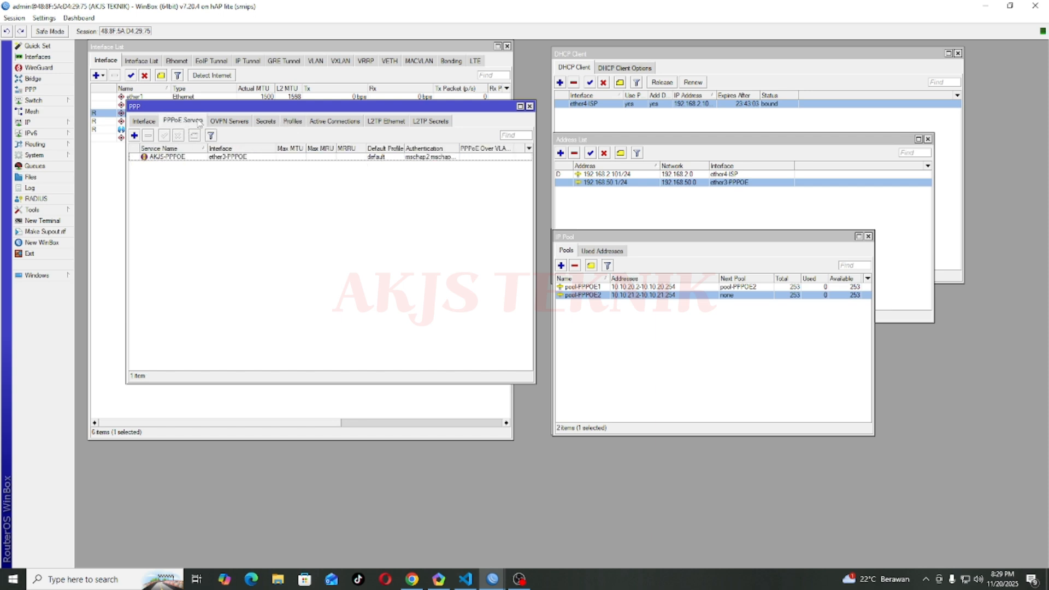
click(291, 121)
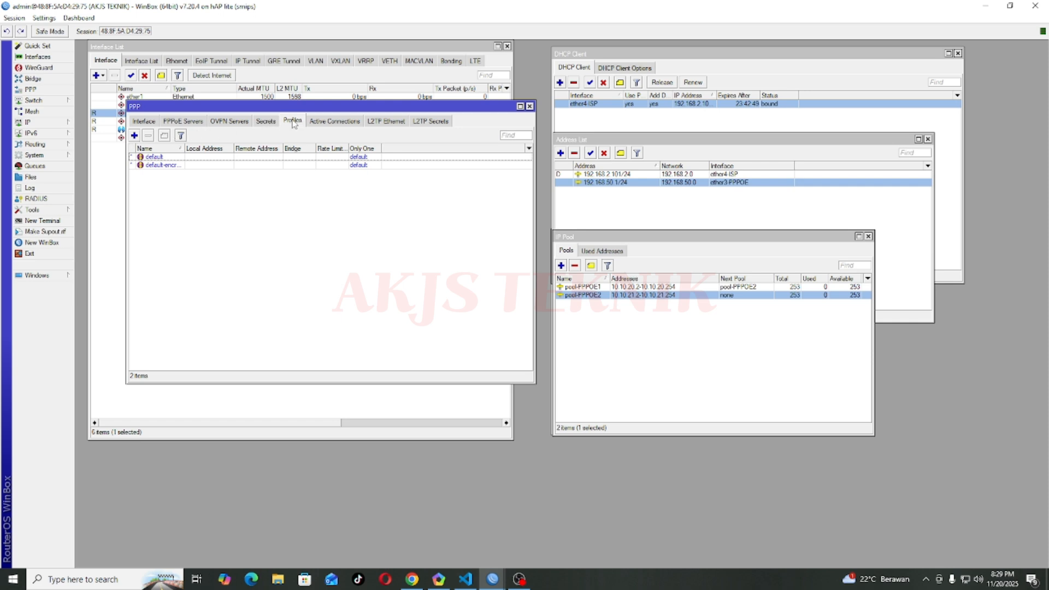
Step: Start a new PPP profile and replace its default name with Paket1-10MB
click(134, 135)
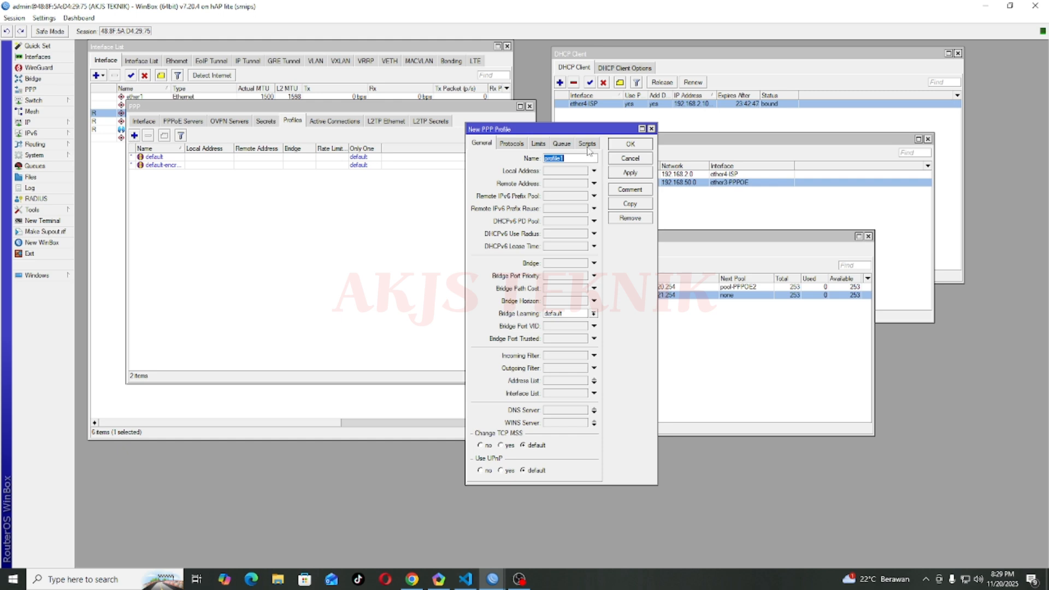
drag(565, 131, 420, 121)
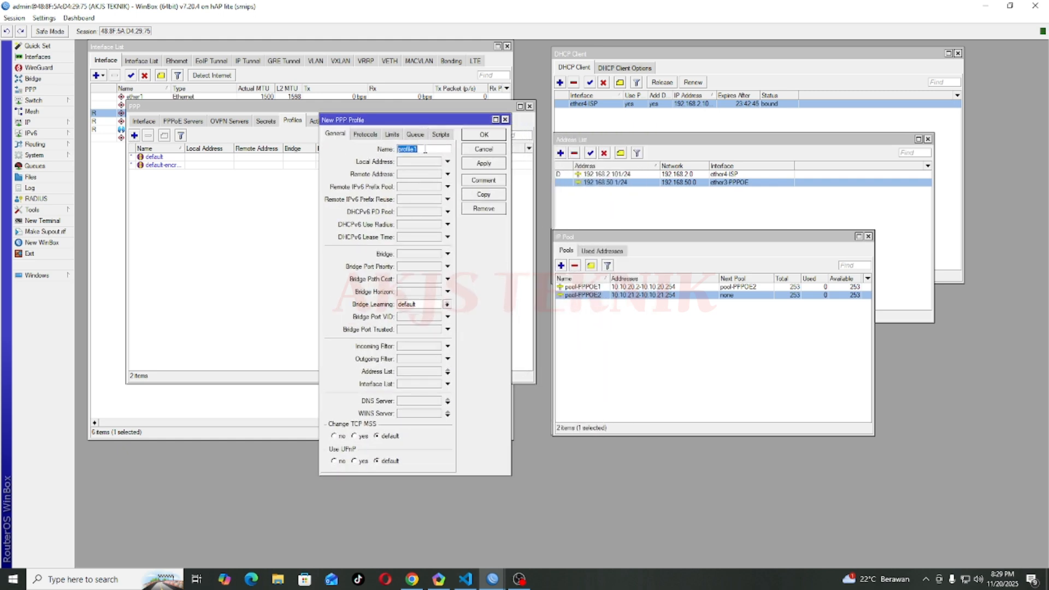
click(425, 149)
key(BackSpace)
key(BackSpace)
key(BackSpace)
key(BackSpace)
key(BackSpace)
key(BackSpace)
key(BackSpace)
key(BackSpace)
key(BackSpace)
key(BackSpace)
text(Paket1-10MB)
drag(419, 149, 385, 153)
click(439, 148)
drag(441, 148, 396, 147)
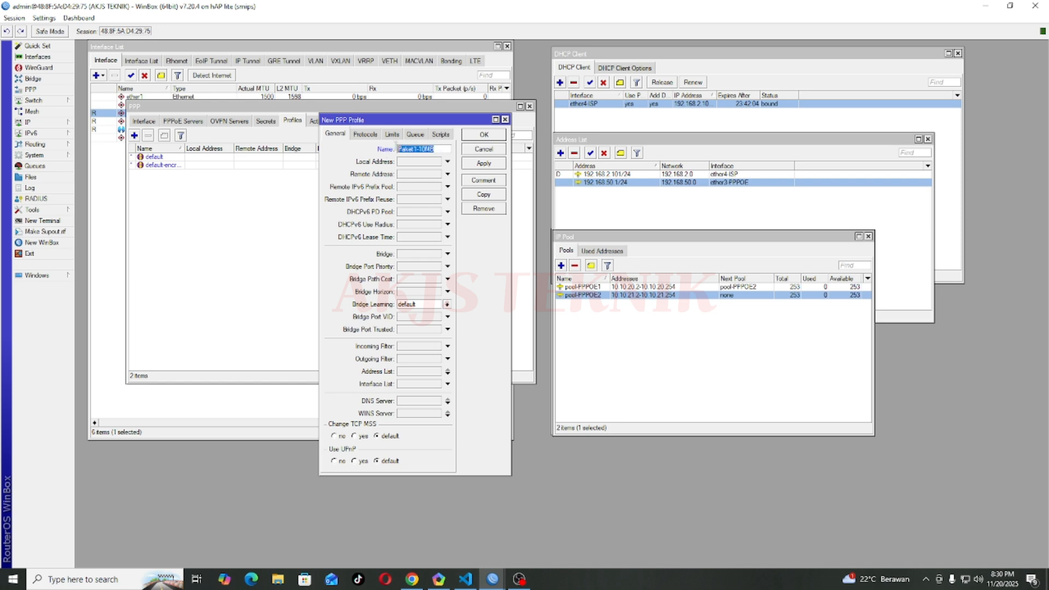
click(435, 147)
drag(436, 148, 397, 147)
click(426, 163)
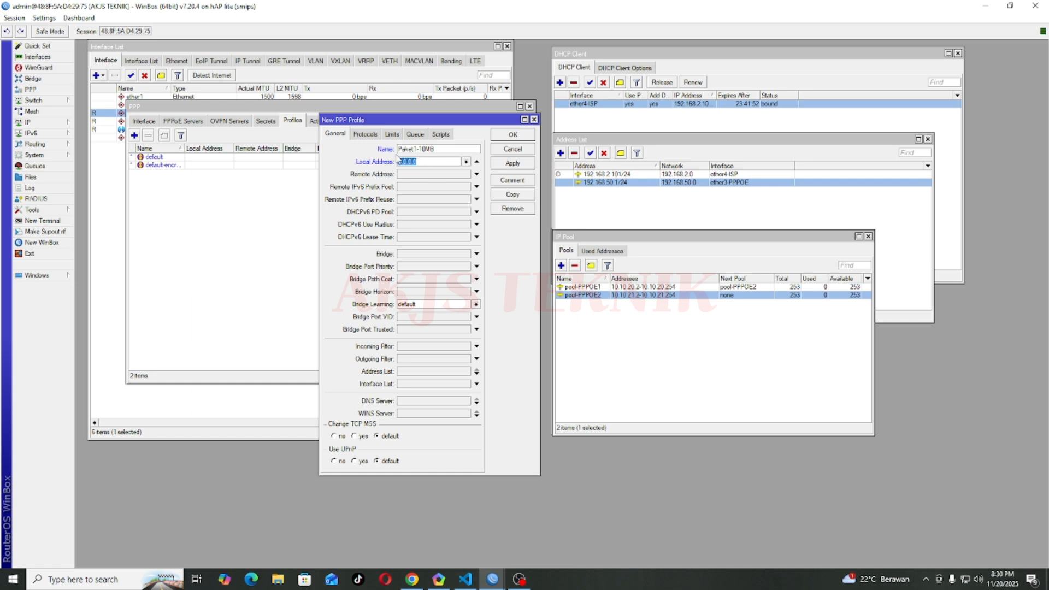
Step: Check pool-PPPOE1's range and set the profile's local address to 10.10.20.1
click(597, 287)
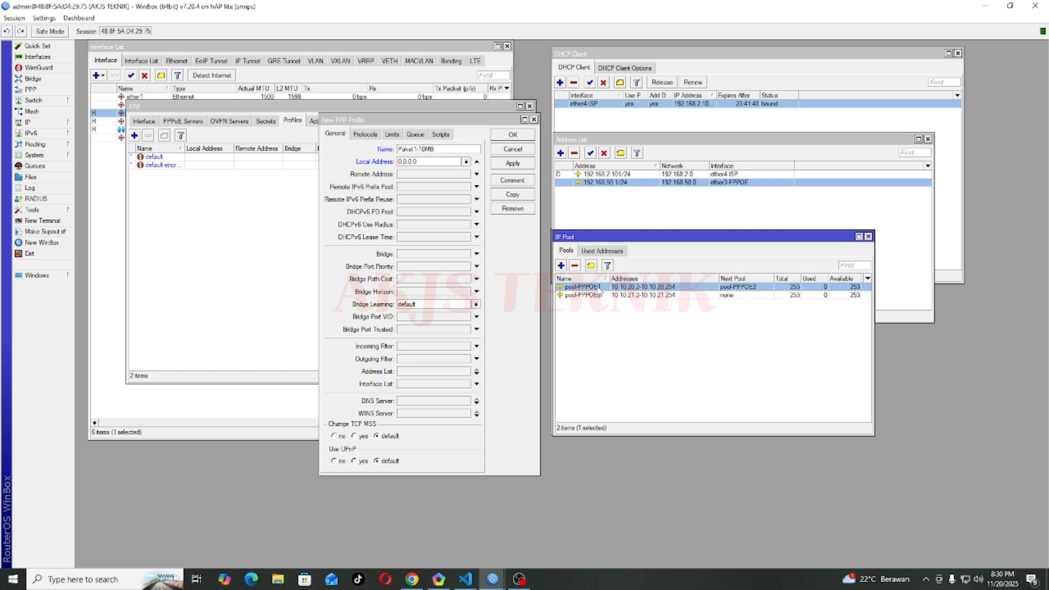
double_click(599, 288)
drag(446, 221, 699, 219)
click(667, 235)
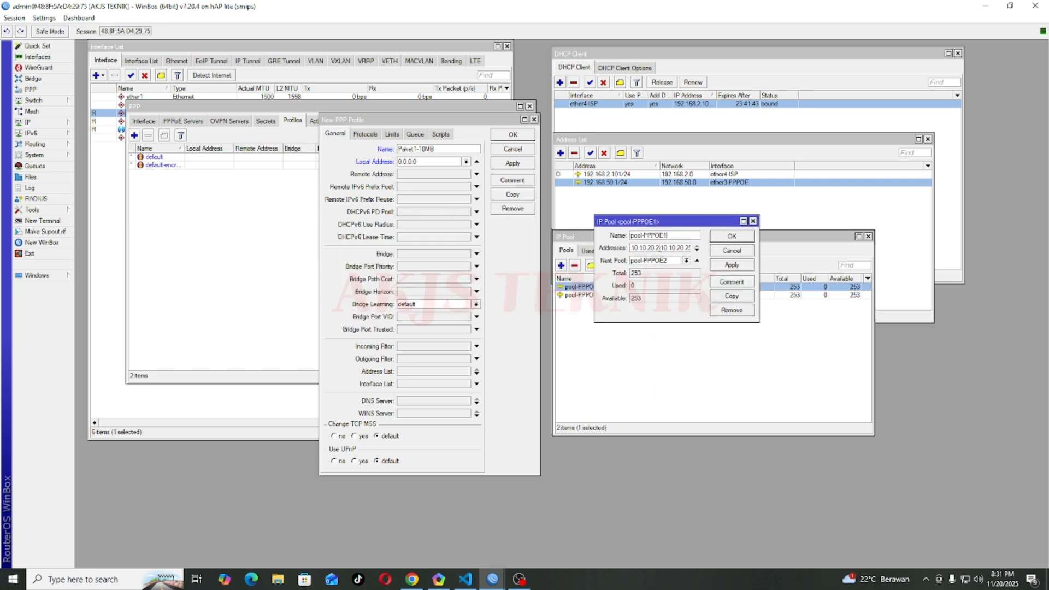
drag(632, 248, 660, 250)
key(ctrl+c)
double_click(435, 162)
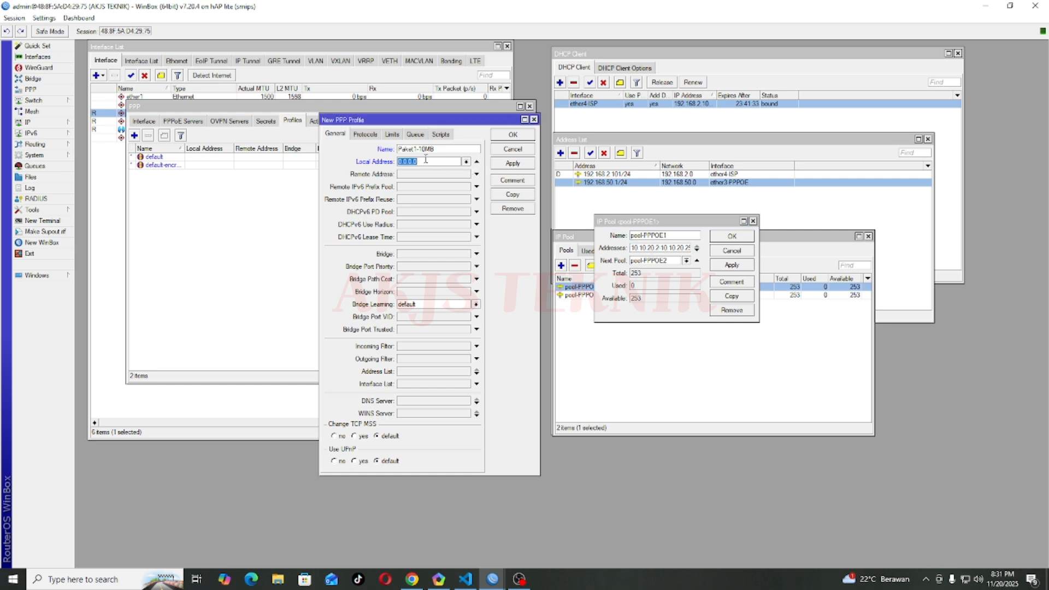
key(ctrl+v)
key(BackSpace)
key(BackSpace)
Step: Assign remote addresses from pool-PPPOE1
click(421, 175)
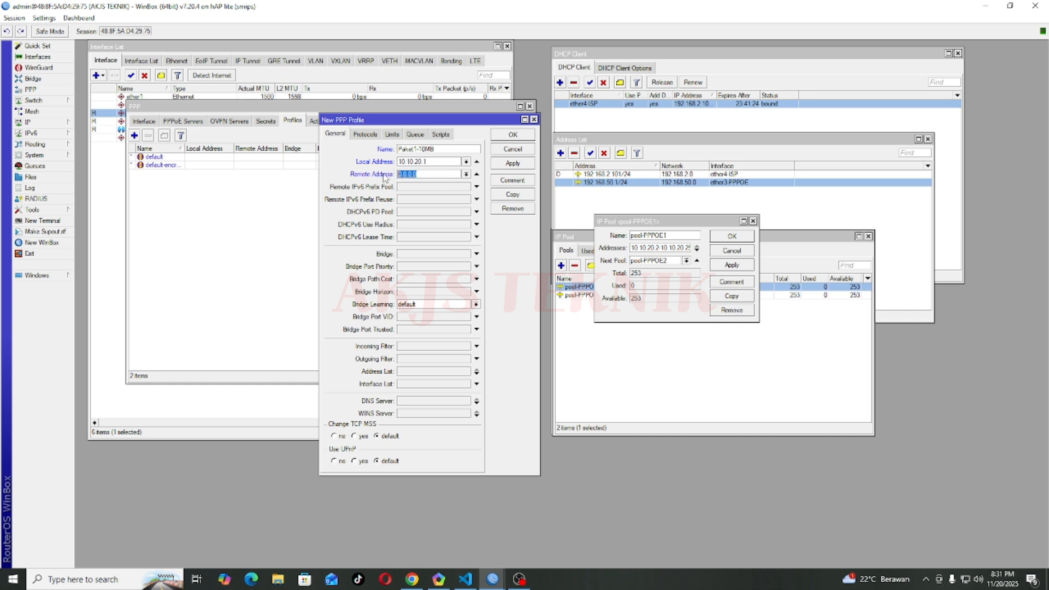
click(467, 174)
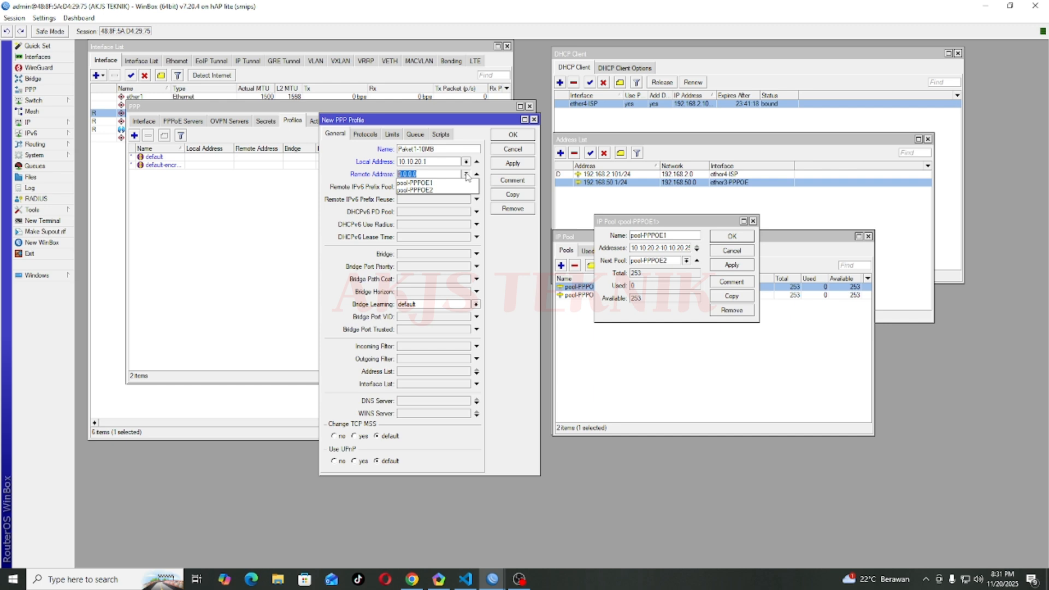
click(430, 184)
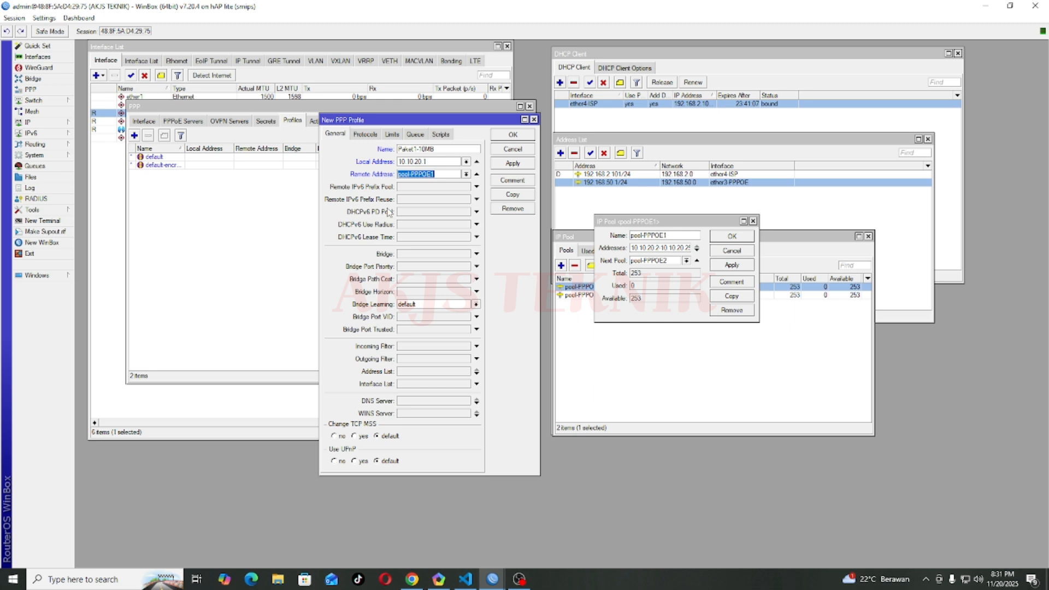
Step: Close the pool-PPPOE1 details and give Paket1-10MB a 10M/10M rate limit
click(364, 134)
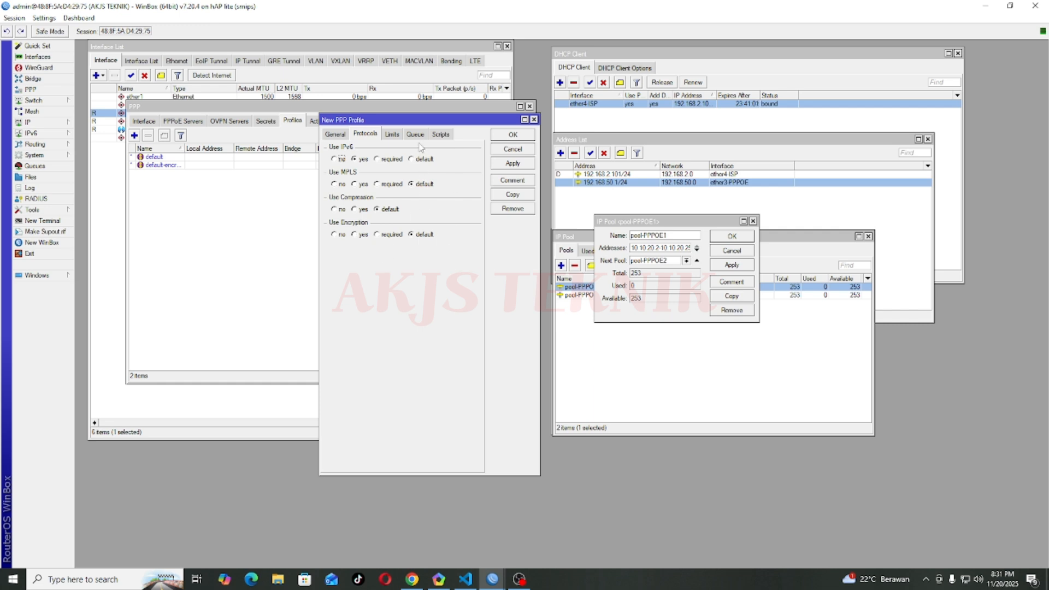
click(393, 136)
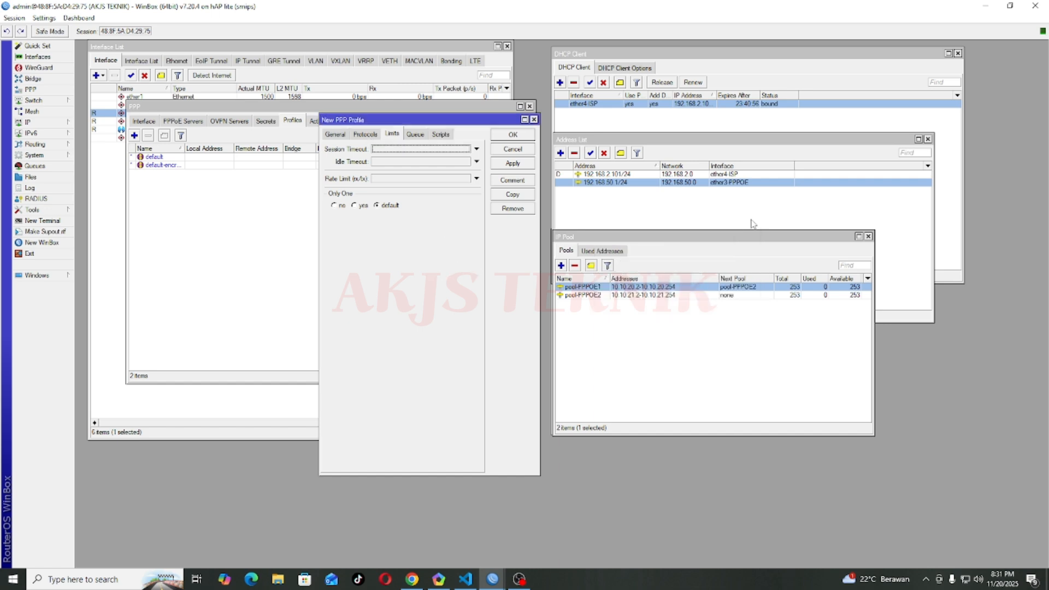
click(753, 222)
click(393, 178)
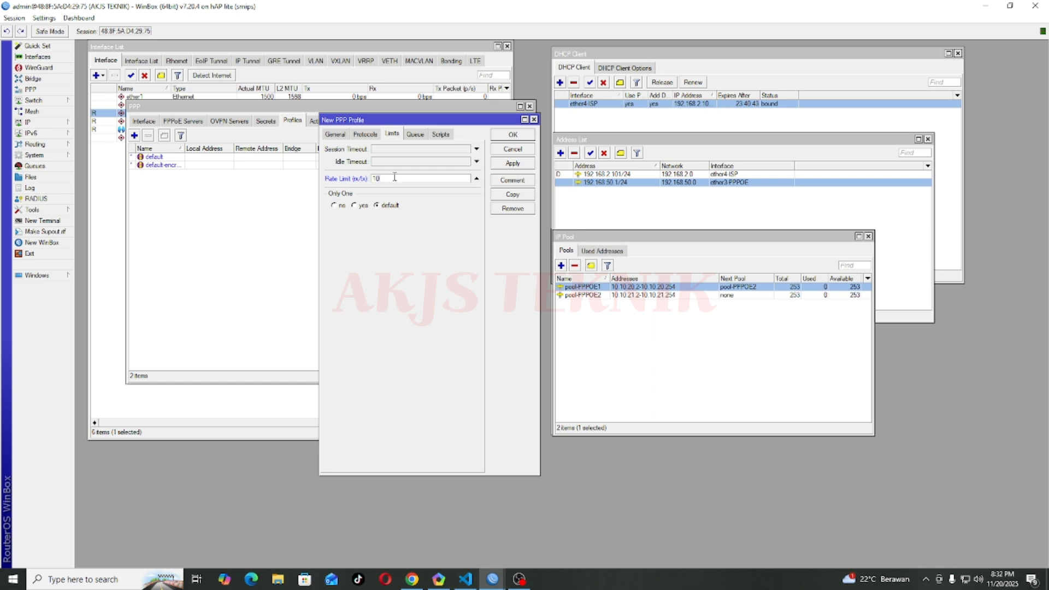
text(10M)
text(10M)
drag(373, 178, 407, 182)
click(406, 179)
Step: Set Only One to yes on the Paket1-10MB profile's Limits
click(354, 206)
drag(407, 179, 373, 179)
click(354, 206)
Step: Review the Queue and Scripts tabs, then apply and save Paket1-10MB
click(416, 137)
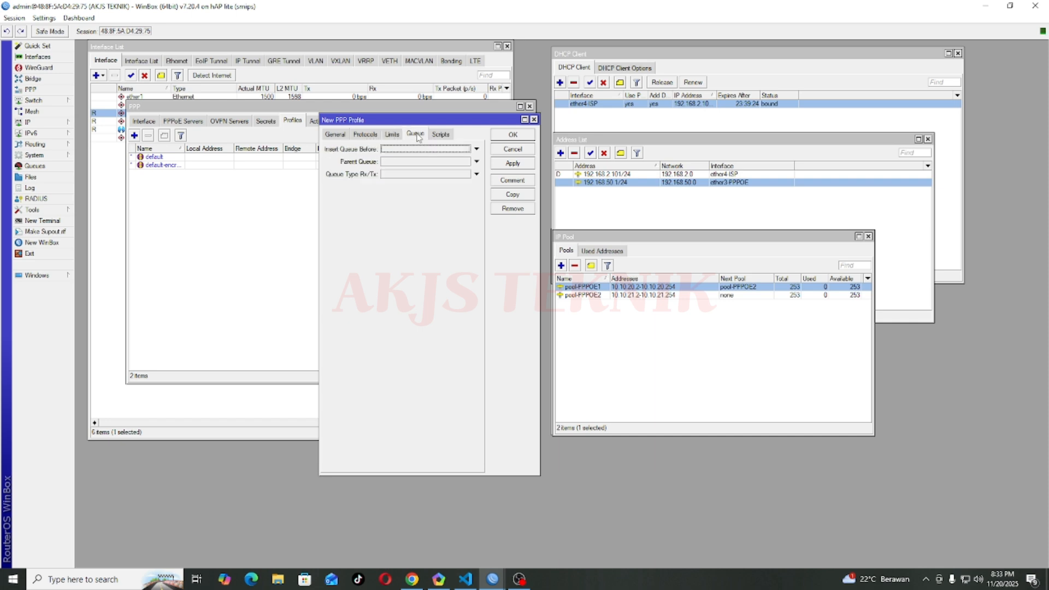
click(388, 151)
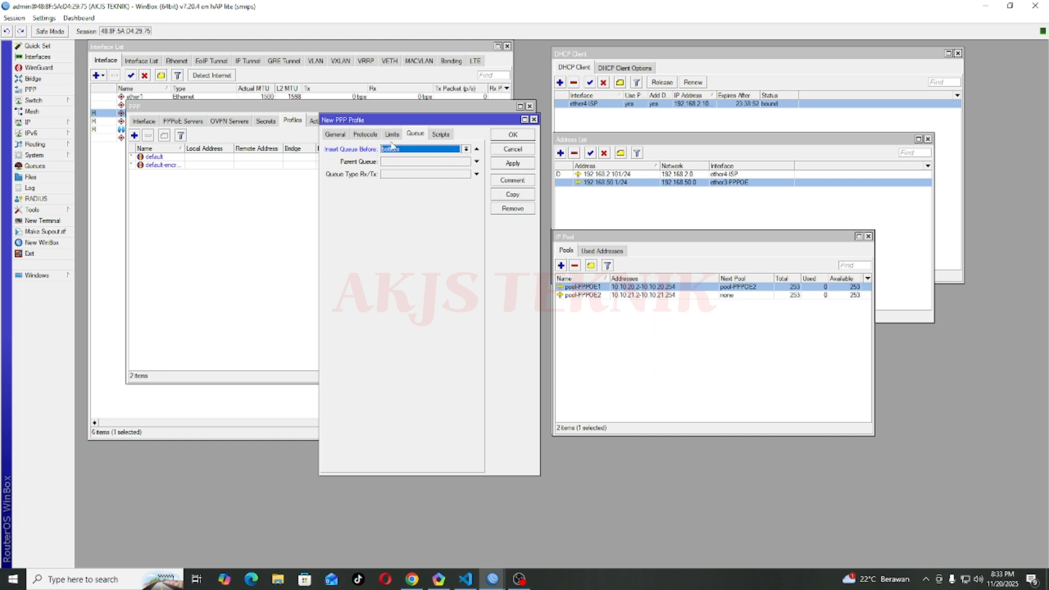
click(441, 134)
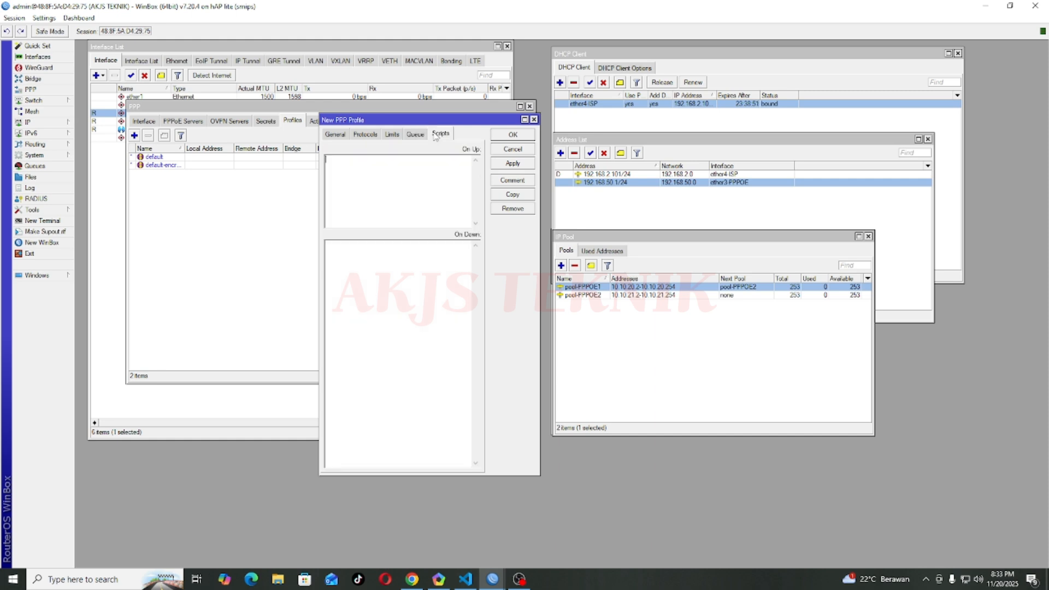
click(512, 164)
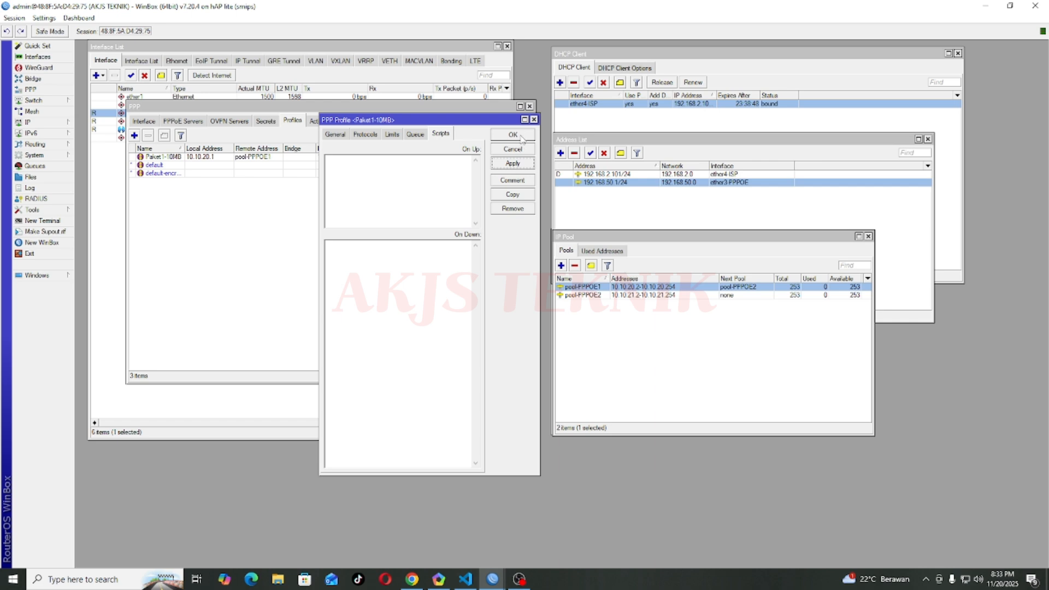
click(519, 137)
Step: Copy the Paket1-10MB profile, confirming the copy keeps 10.10.20.1 and pool-PPPOE1
click(237, 157)
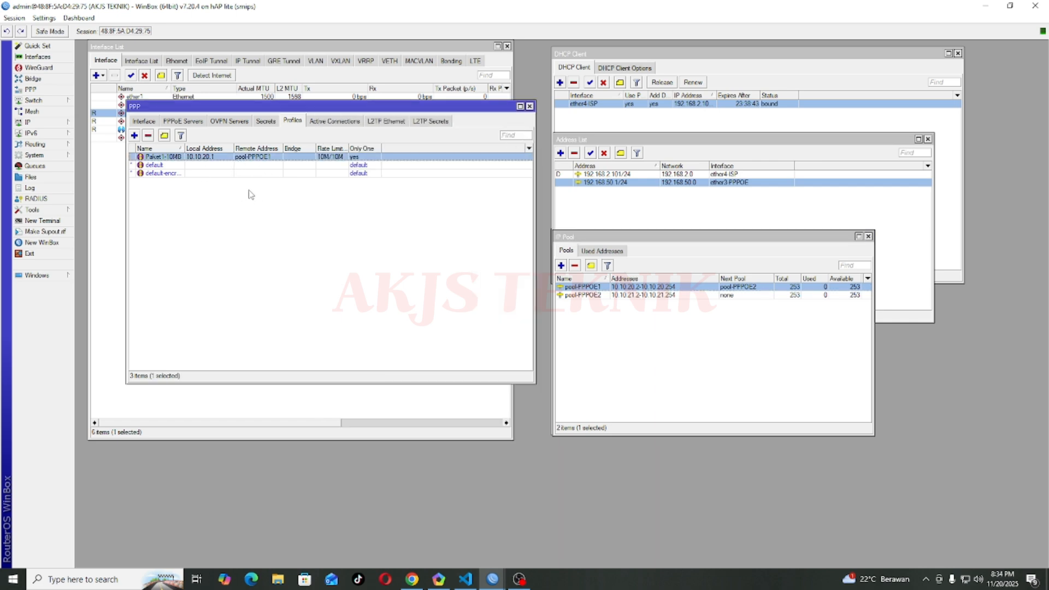
double_click(175, 157)
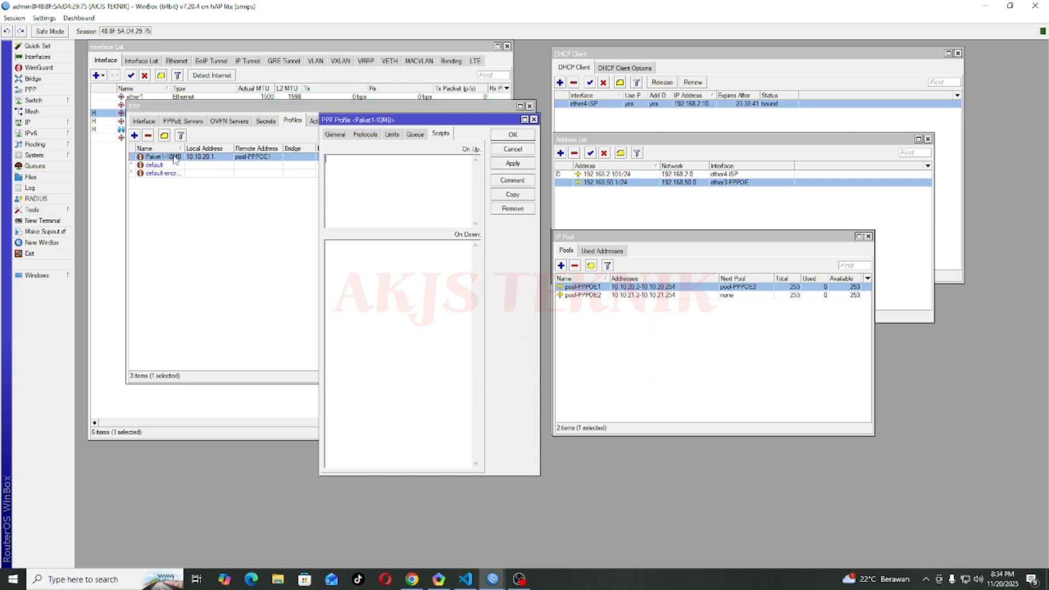
click(333, 135)
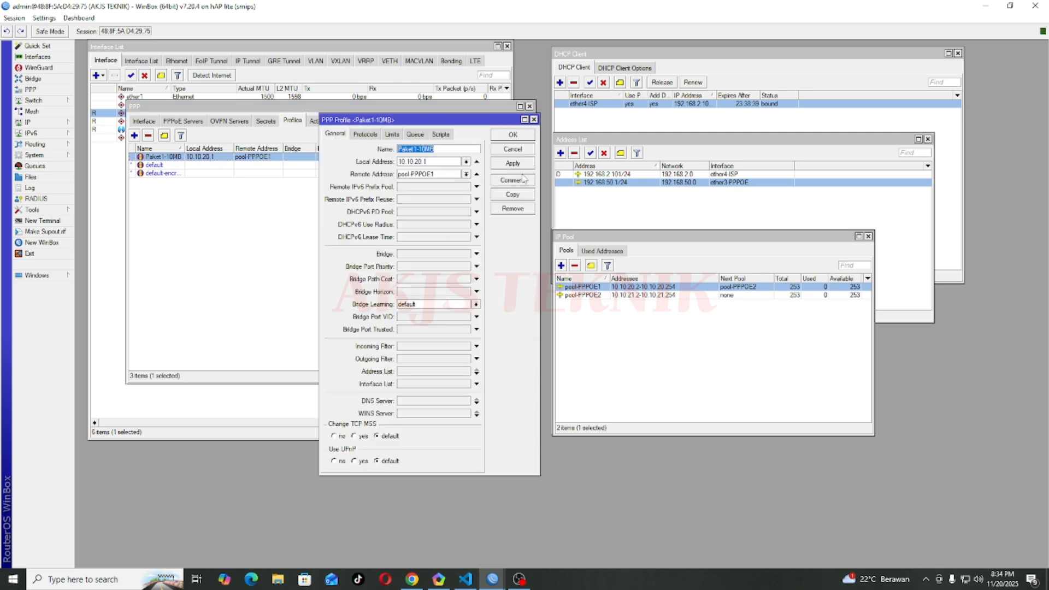
click(513, 196)
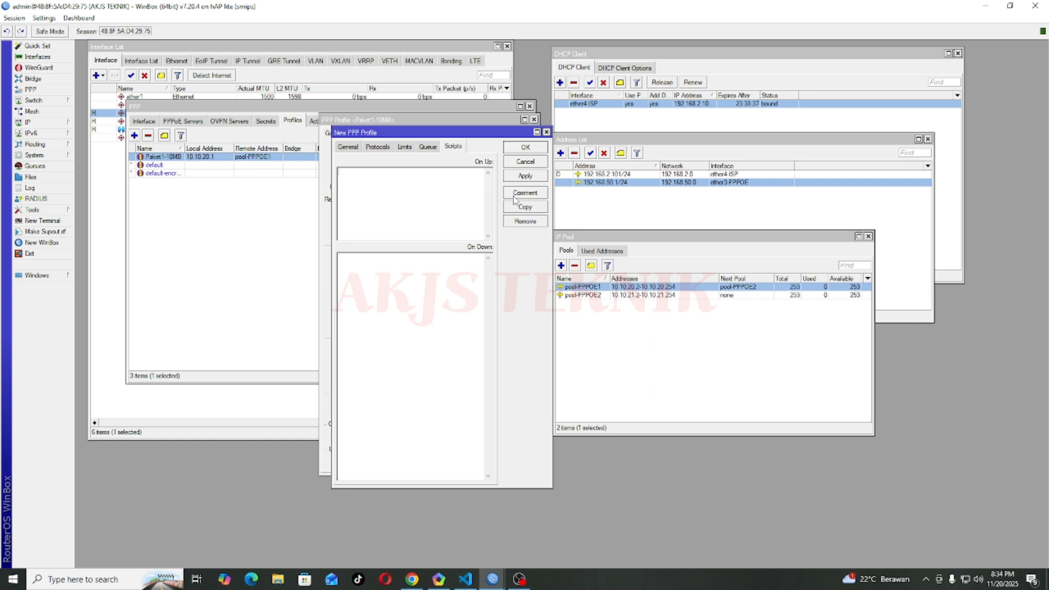
mouse_move(407, 135)
mouse_down()
mouse_move(431, 137)
mouse_move(389, 138)
mouse_up()
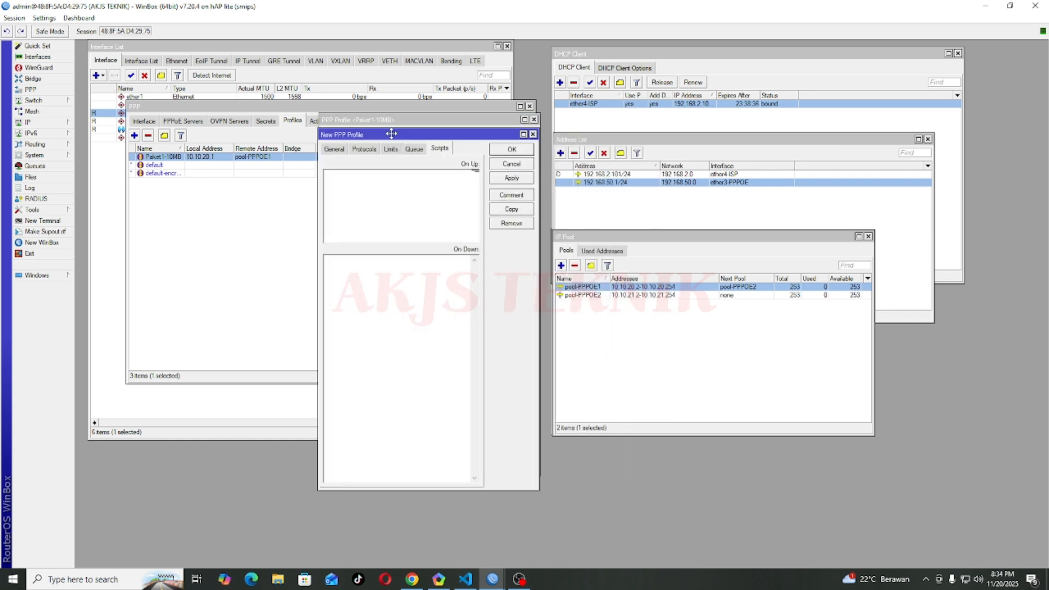
click(334, 152)
click(435, 175)
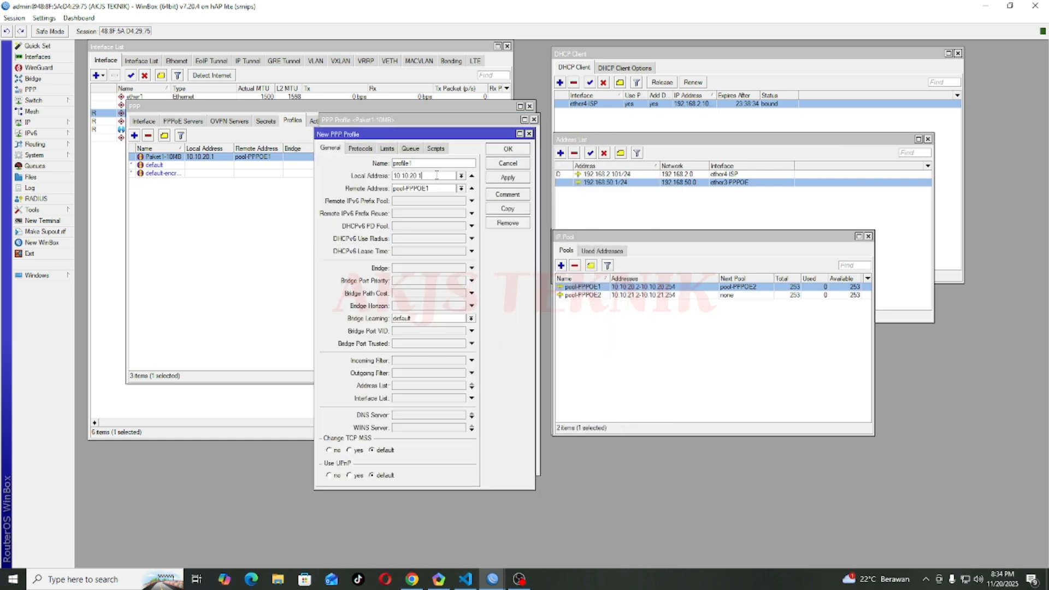
drag(425, 176, 392, 163)
click(437, 188)
Step: Rename the copy Paket2-30MB and change its rate limit to 30M/30M
click(422, 163)
text(Paket2-30MB)
click(387, 150)
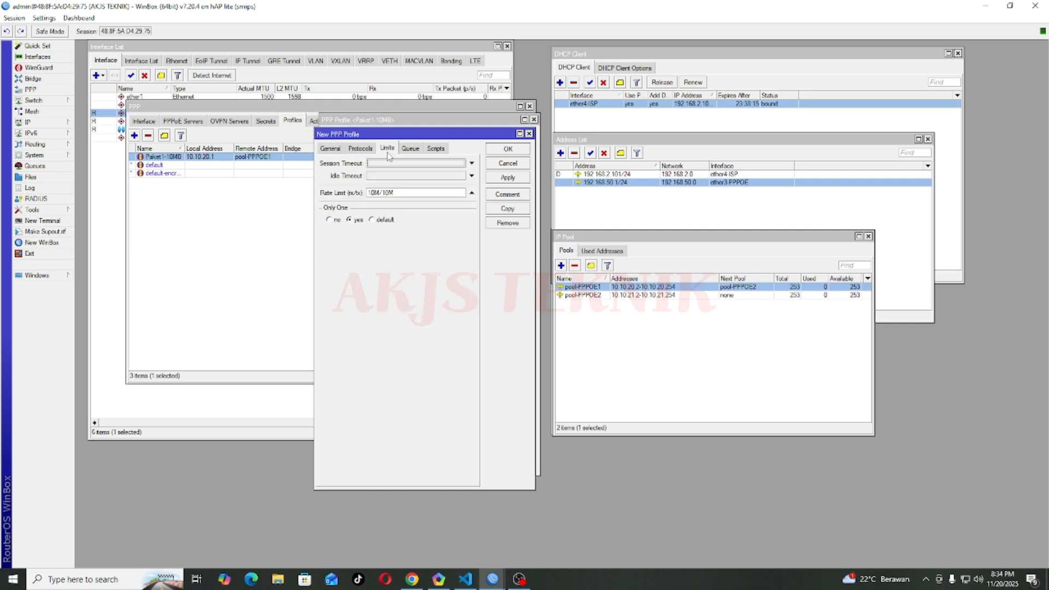
click(371, 192)
key(BackSpace)
text(3)
click(386, 193)
key(BackSpace)
text(3)
Step: Save Paket2-30MB and close the original Paket1-10MB dialog
click(411, 148)
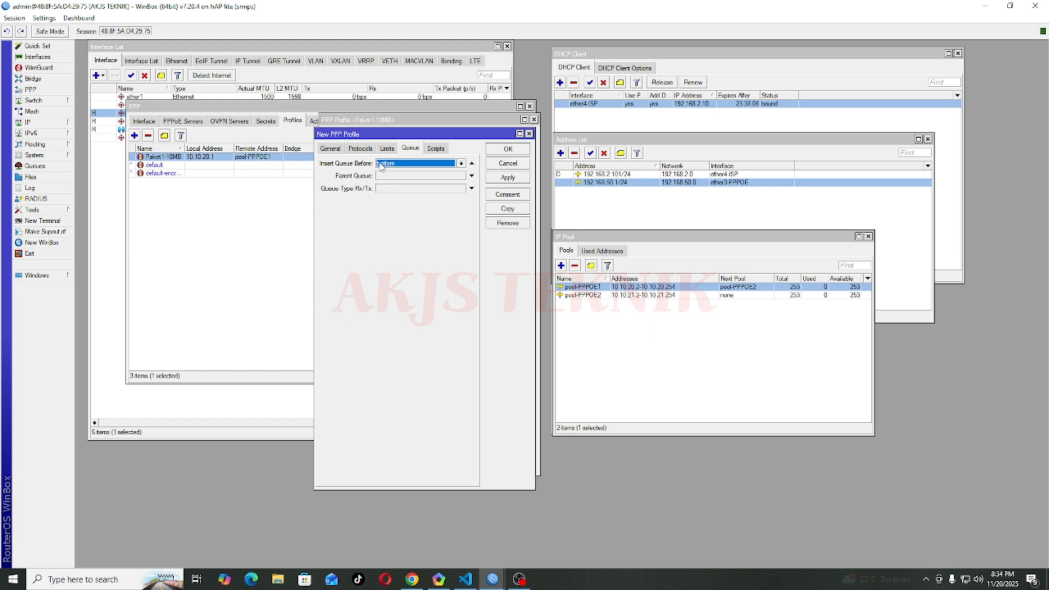
click(387, 148)
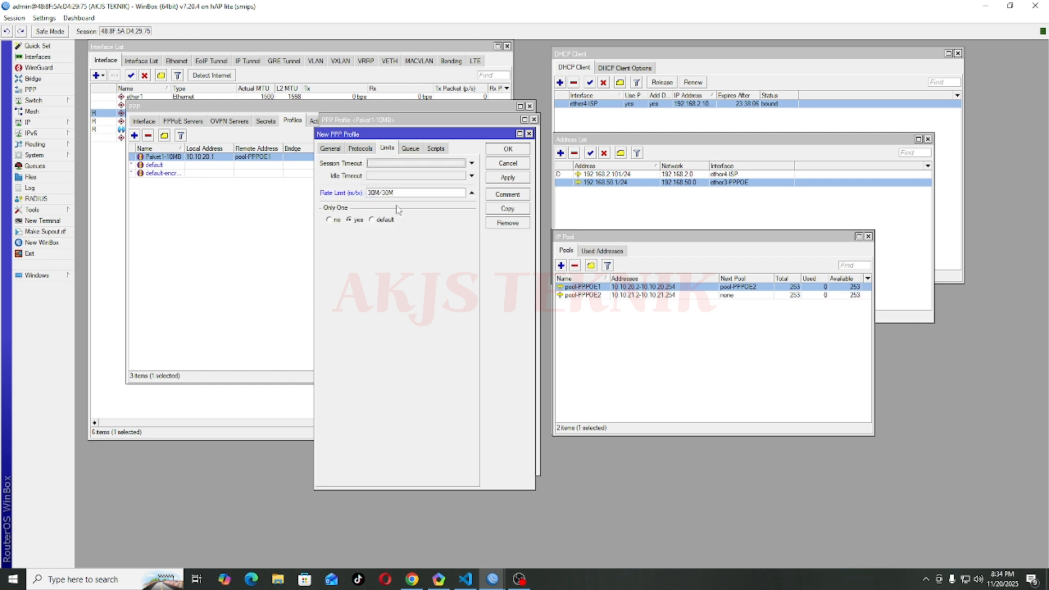
click(330, 148)
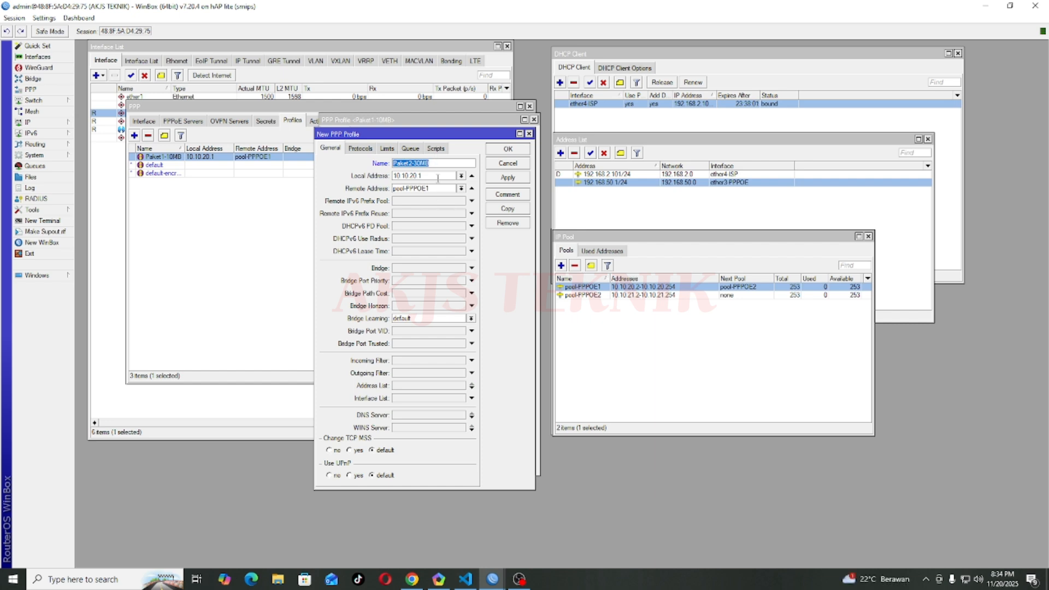
click(507, 177)
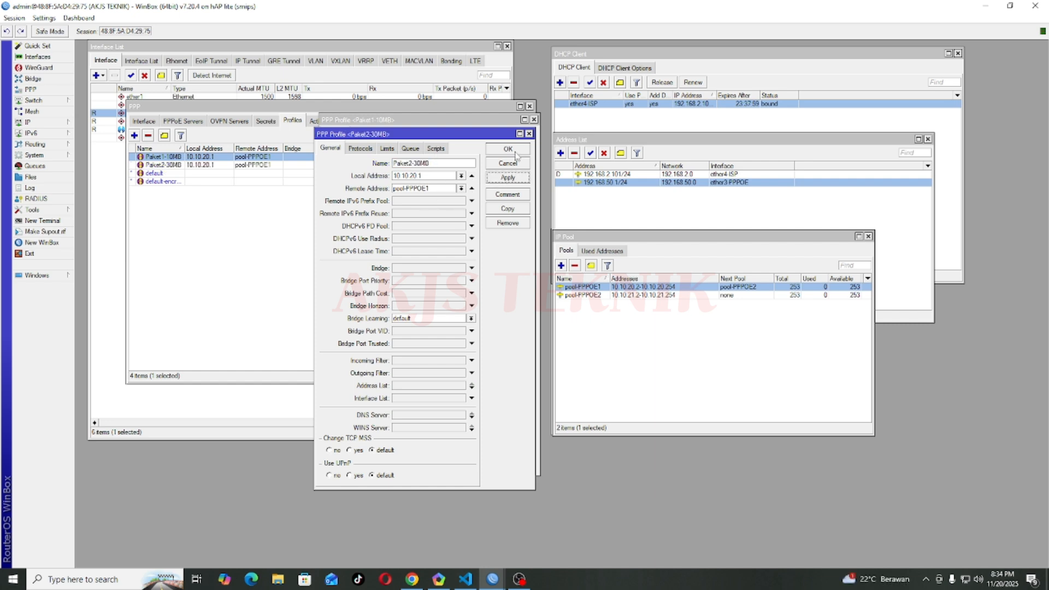
click(516, 157)
click(509, 137)
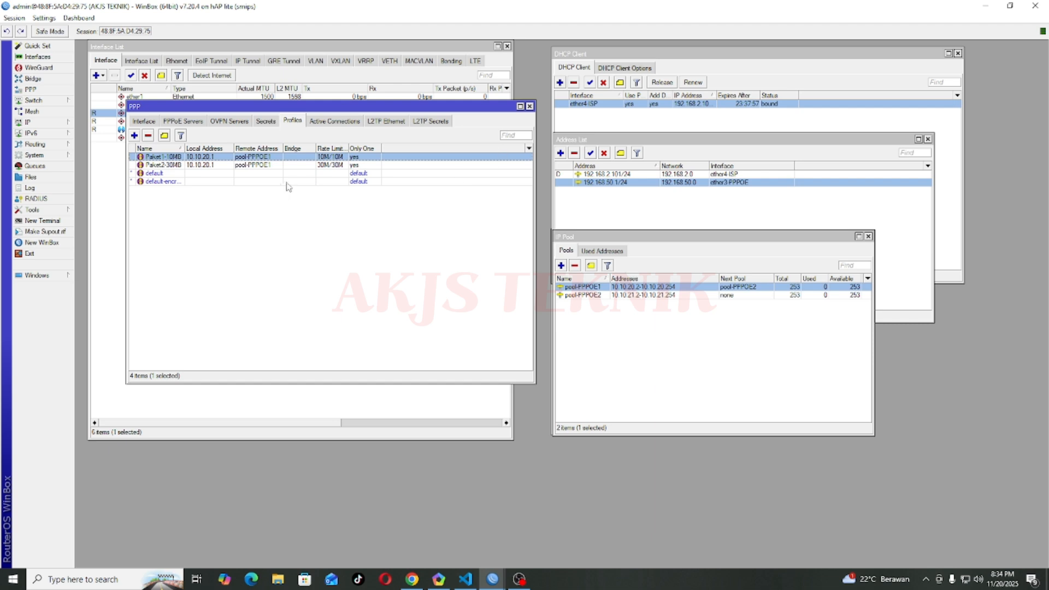
Step: Select the Paket2-30MB profile and move on to the empty PPP Secrets list
click(184, 165)
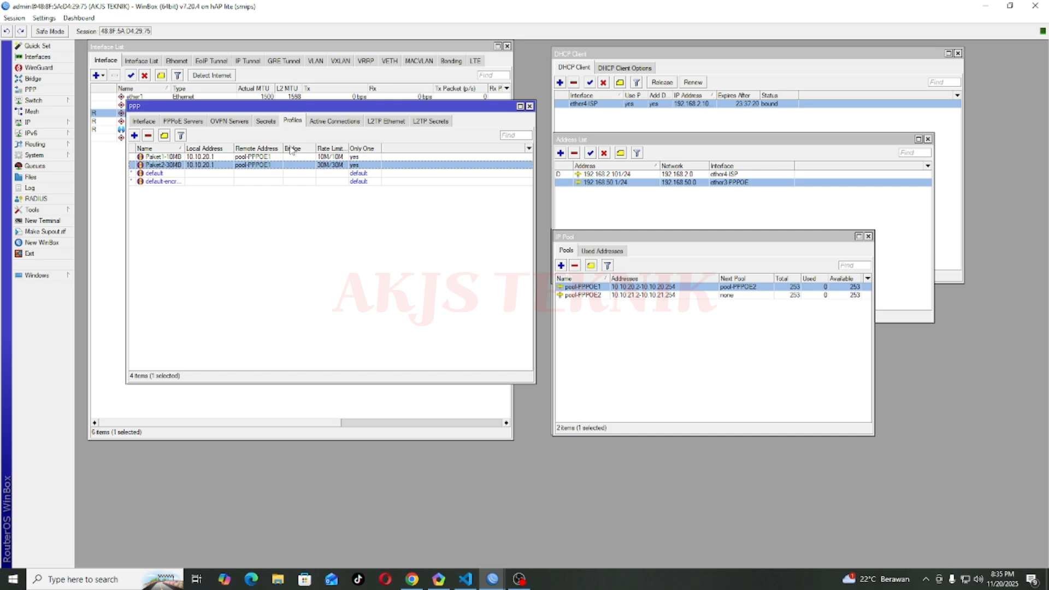
click(267, 121)
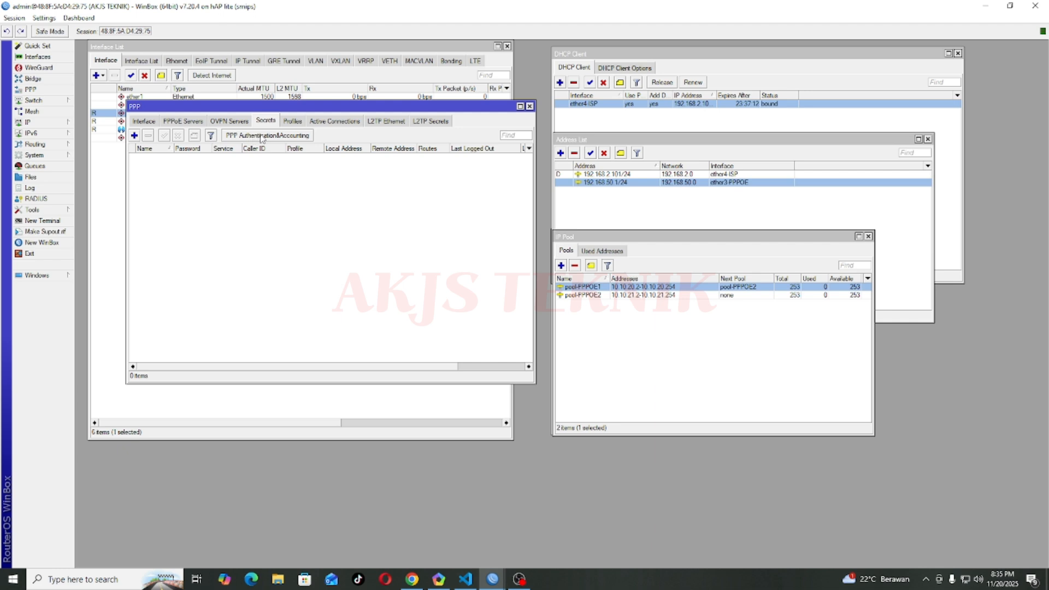
click(262, 136)
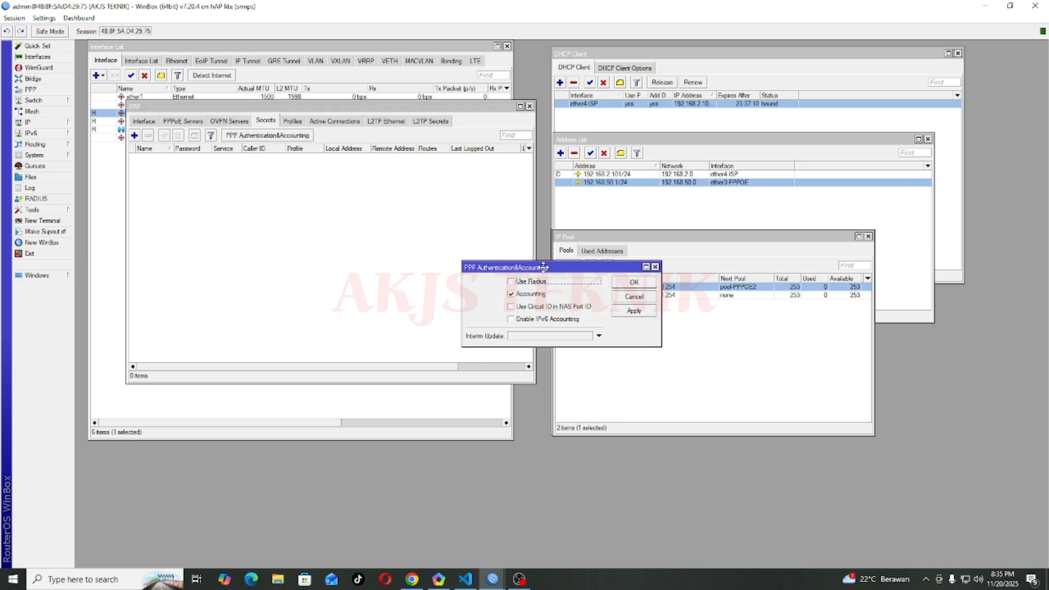
drag(546, 266, 384, 238)
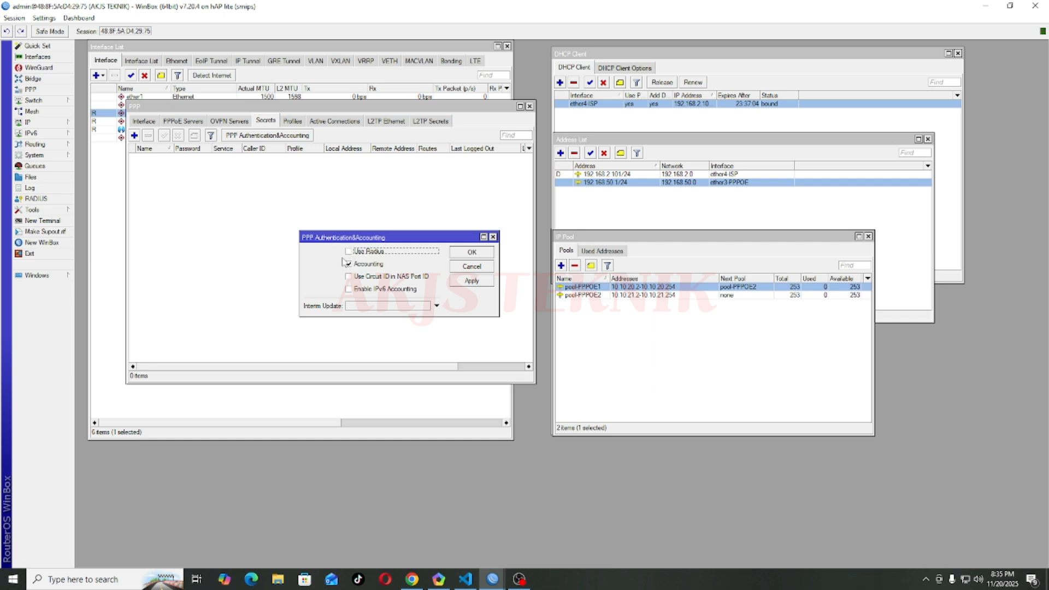
click(493, 238)
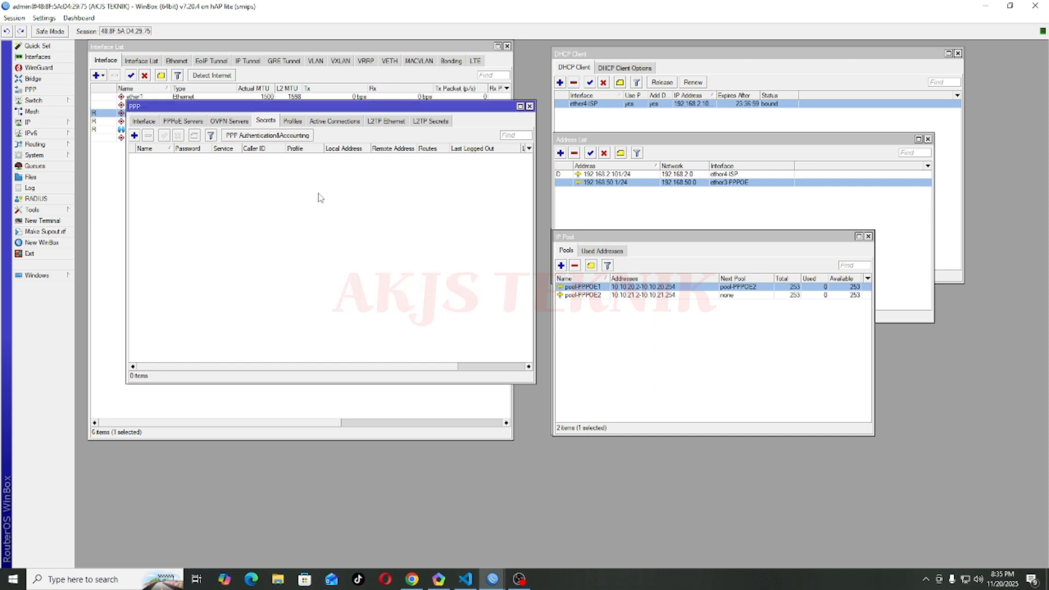
Step: Add a new PPP secret and enter its user name and password
click(134, 136)
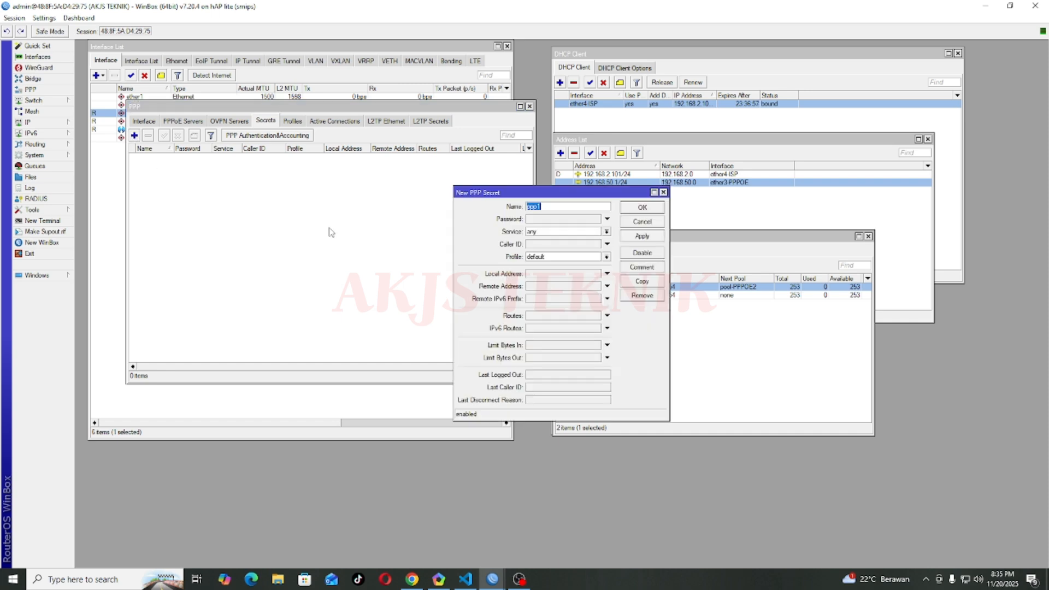
drag(528, 190, 345, 164)
click(377, 177)
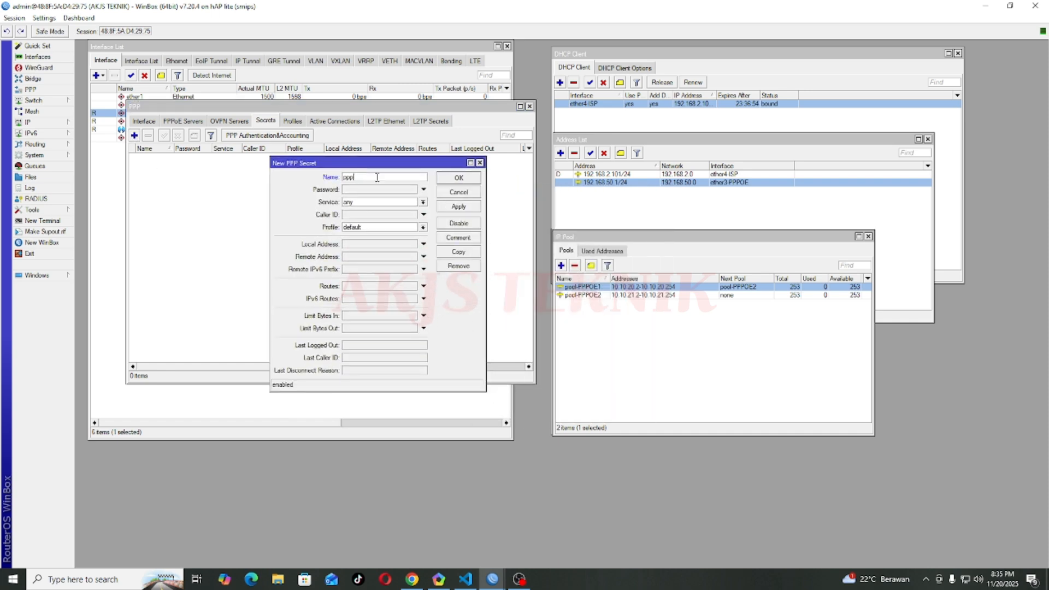
key(BackSpace)
key(BackSpace)
key(BackSpace)
click(367, 190)
drag(355, 164, 613, 172)
Step: Check the Paket2-30MB profile's Limits, set Only One to yes, and close it
click(294, 121)
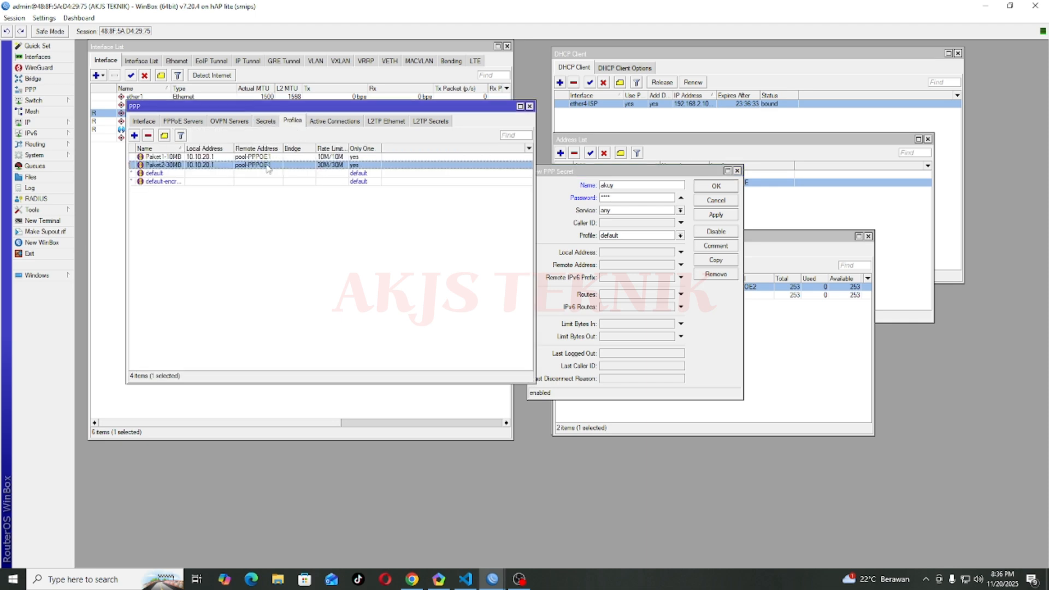
double_click(270, 164)
click(397, 135)
click(365, 135)
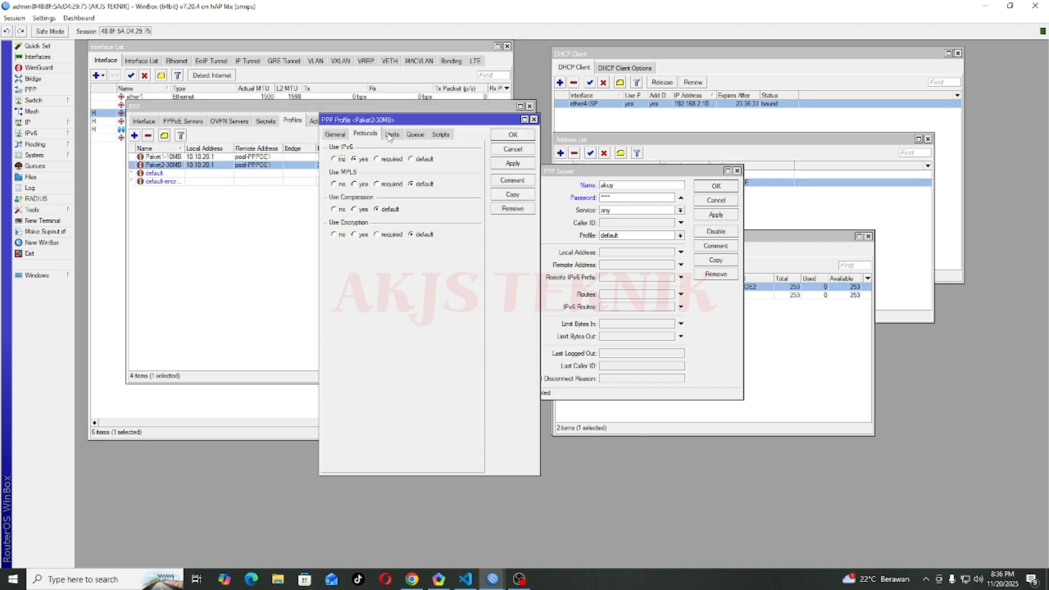
click(392, 135)
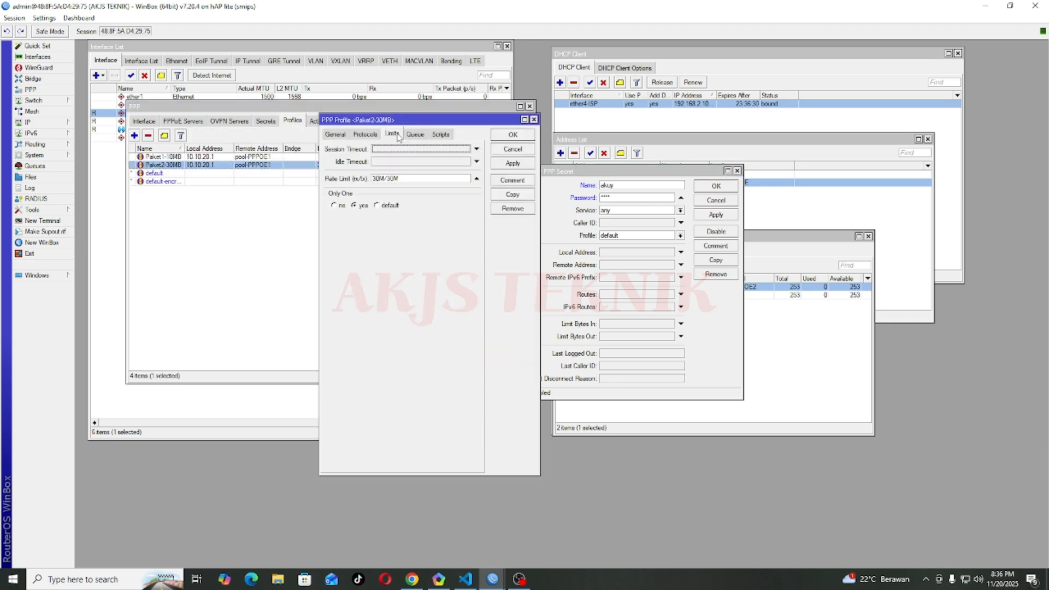
click(356, 206)
click(622, 186)
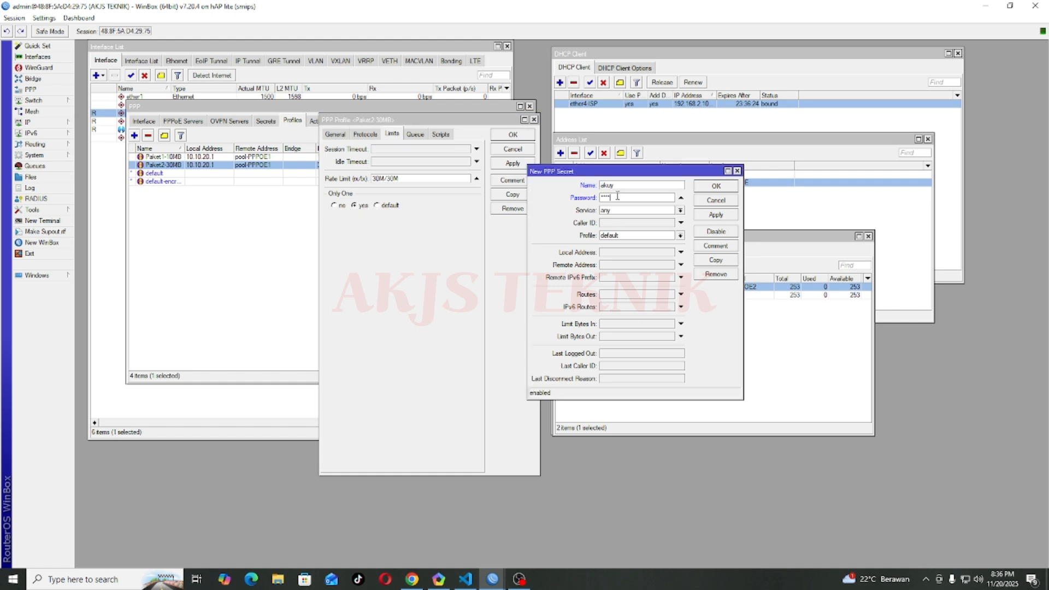
key(Tab)
click(385, 241)
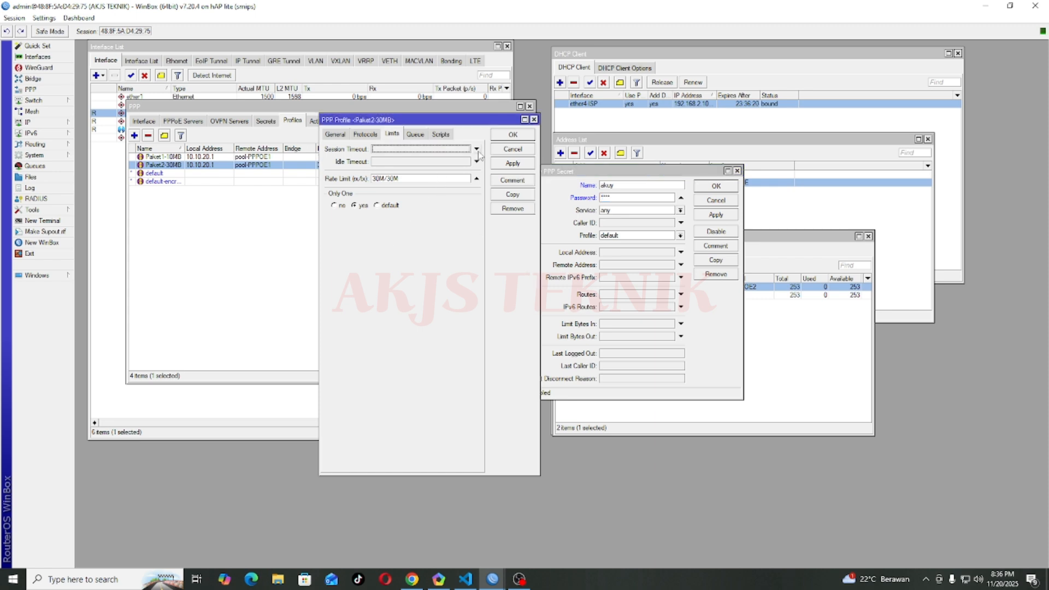
click(535, 120)
drag(615, 176, 348, 151)
Step: Restrict the new secret's service to pppoe
click(369, 173)
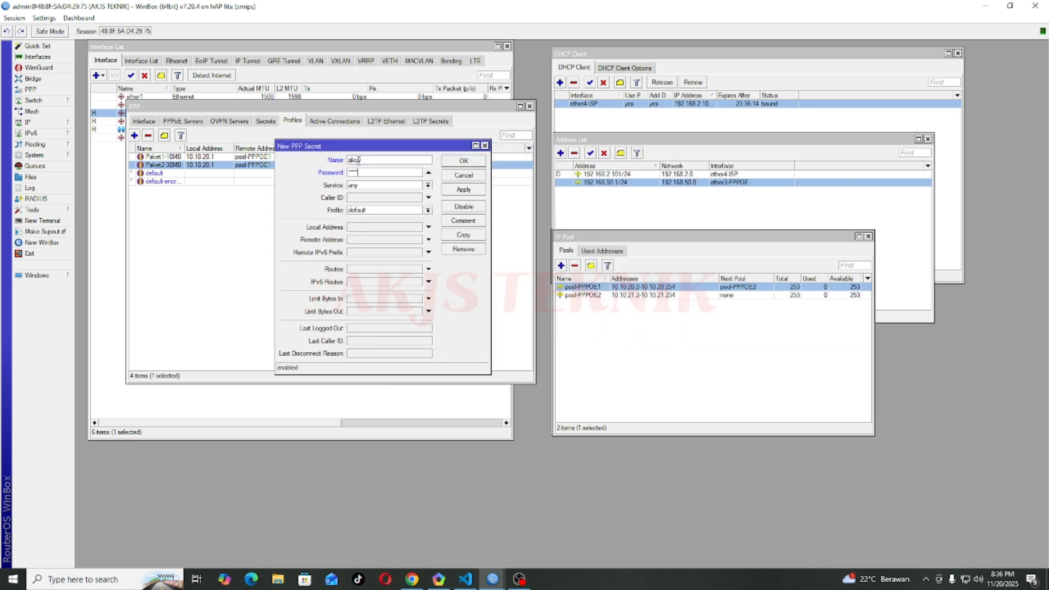
drag(365, 161, 326, 174)
click(352, 187)
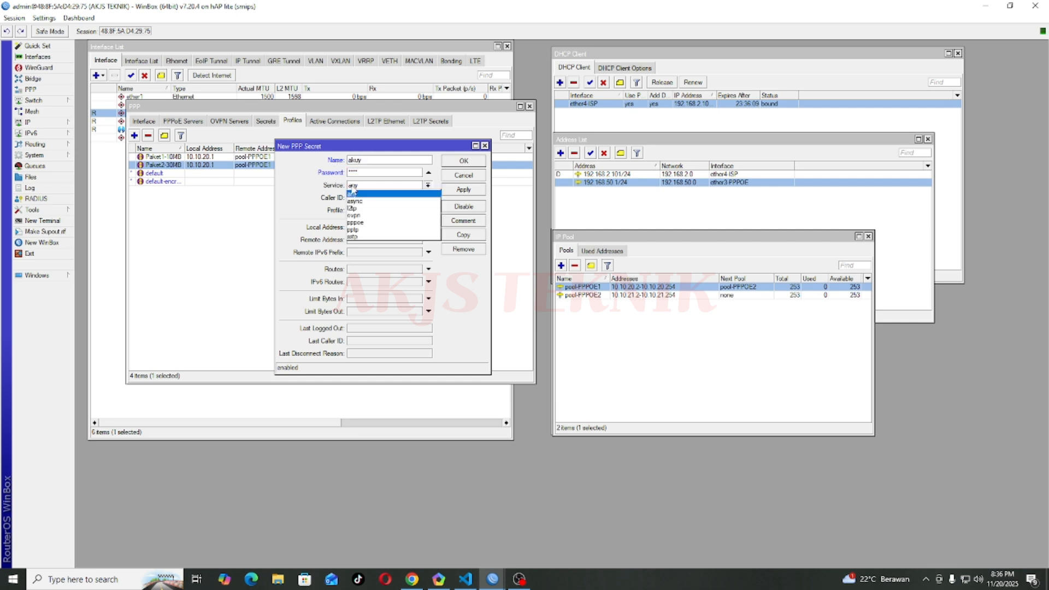
click(359, 224)
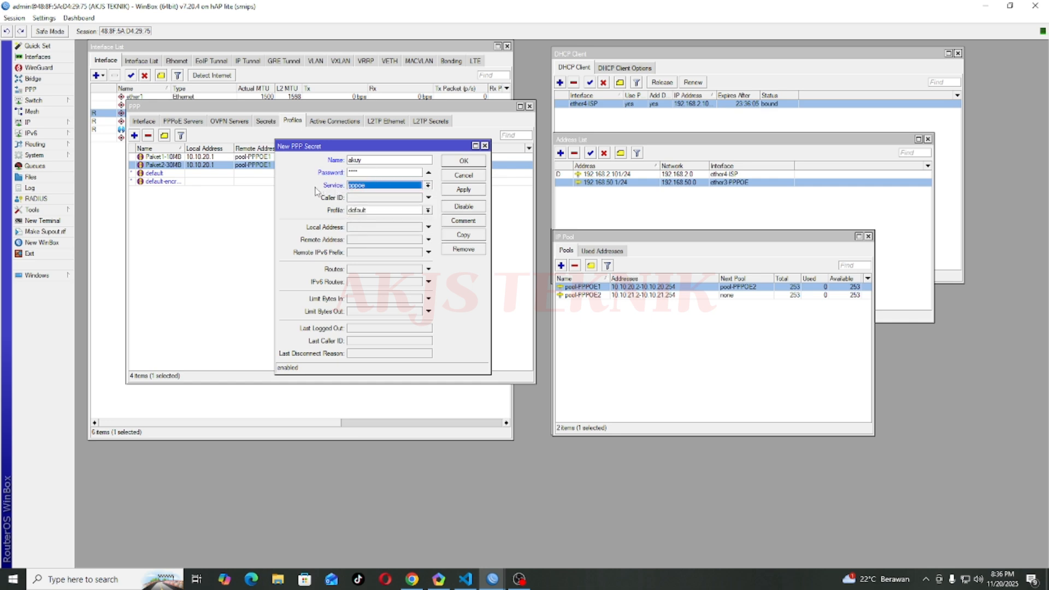
Step: Assign profile Paket2-30MB to the secret and save it to the Secrets list
click(364, 212)
click(366, 162)
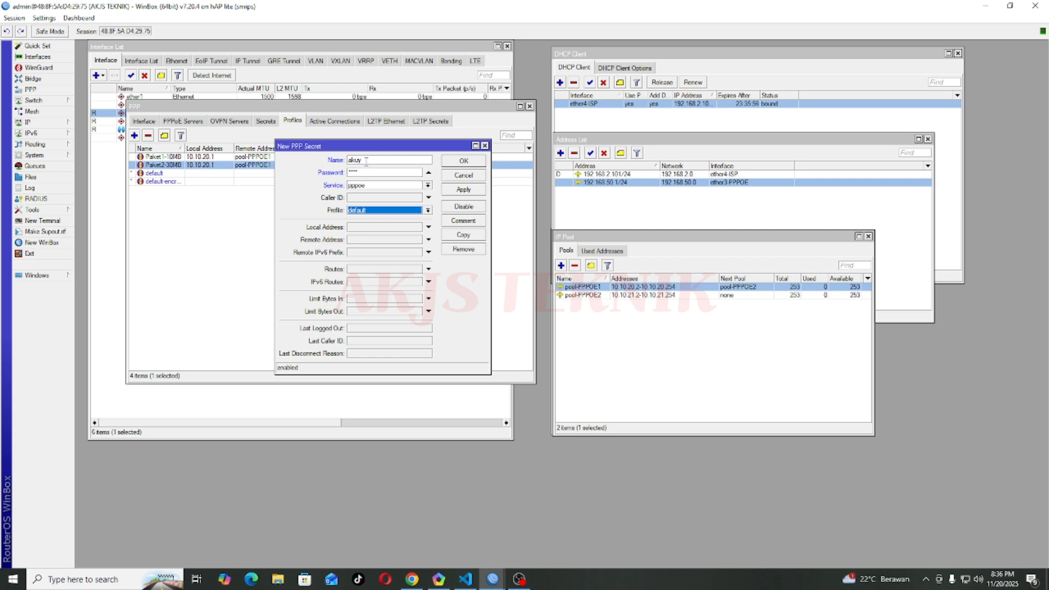
click(376, 212)
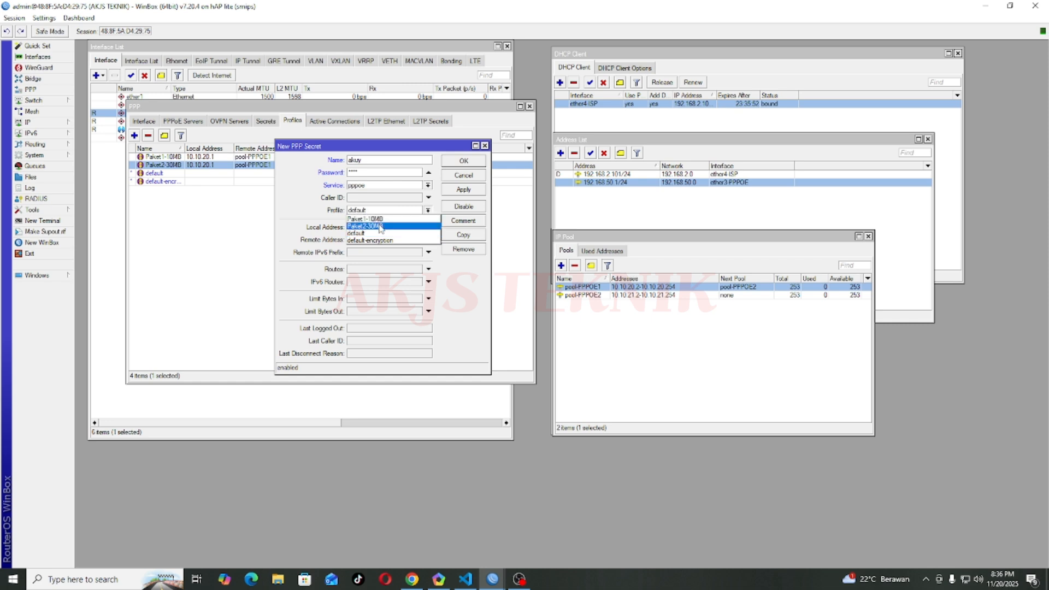
click(381, 226)
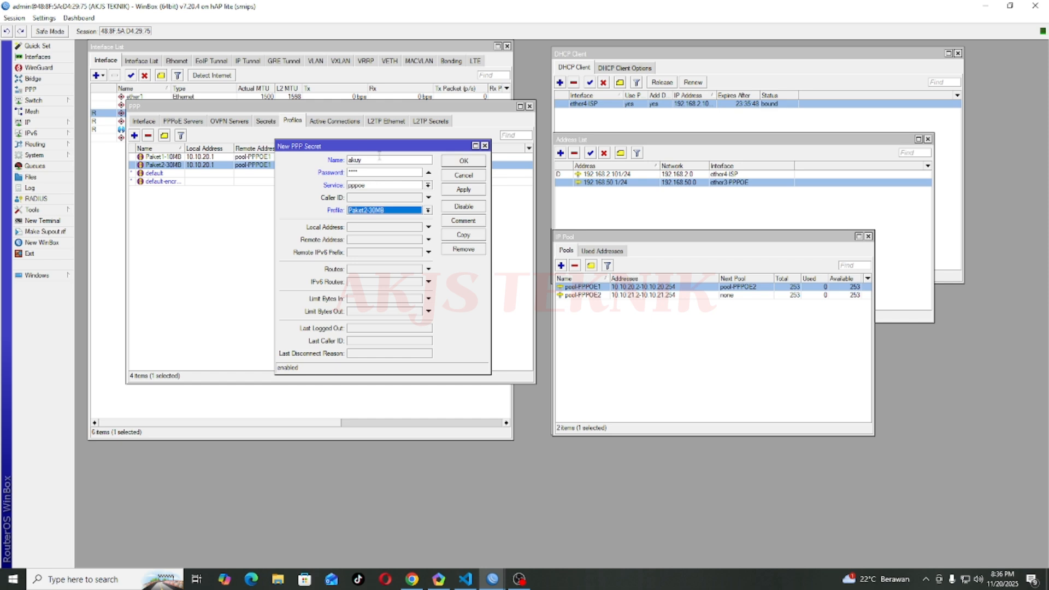
click(462, 193)
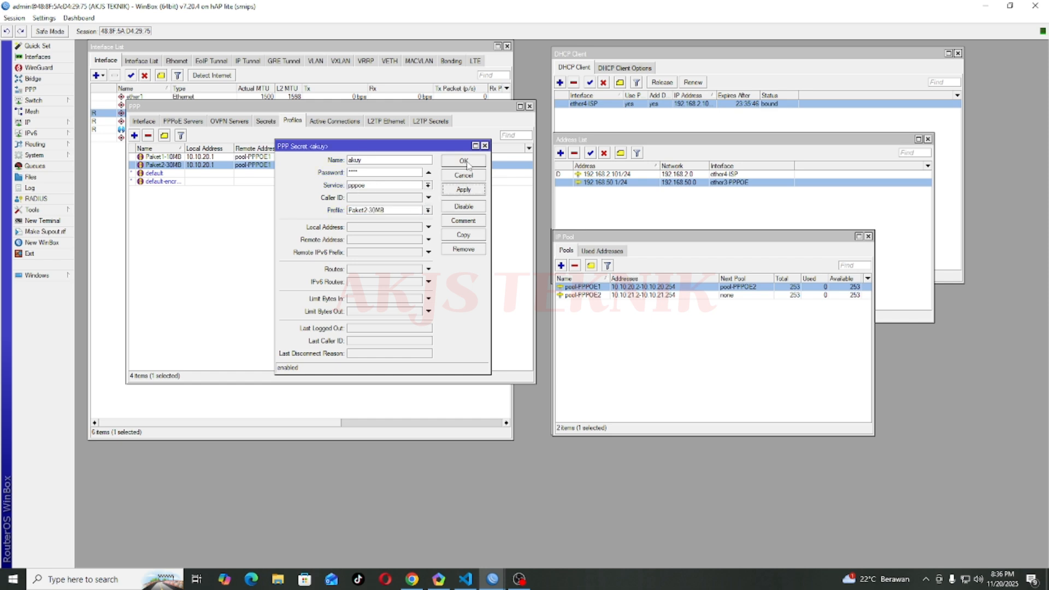
click(469, 162)
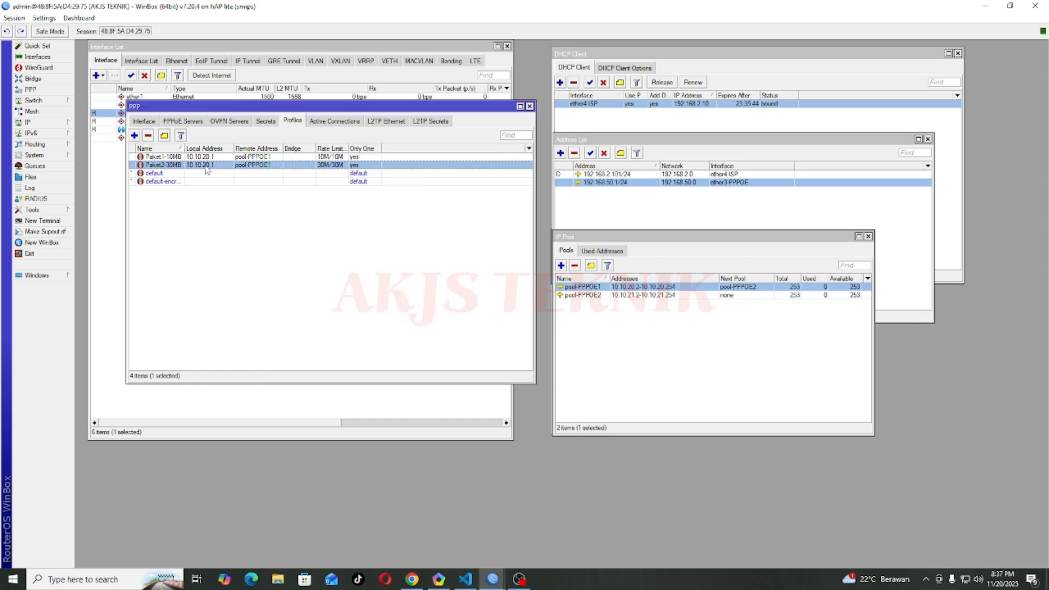
click(273, 121)
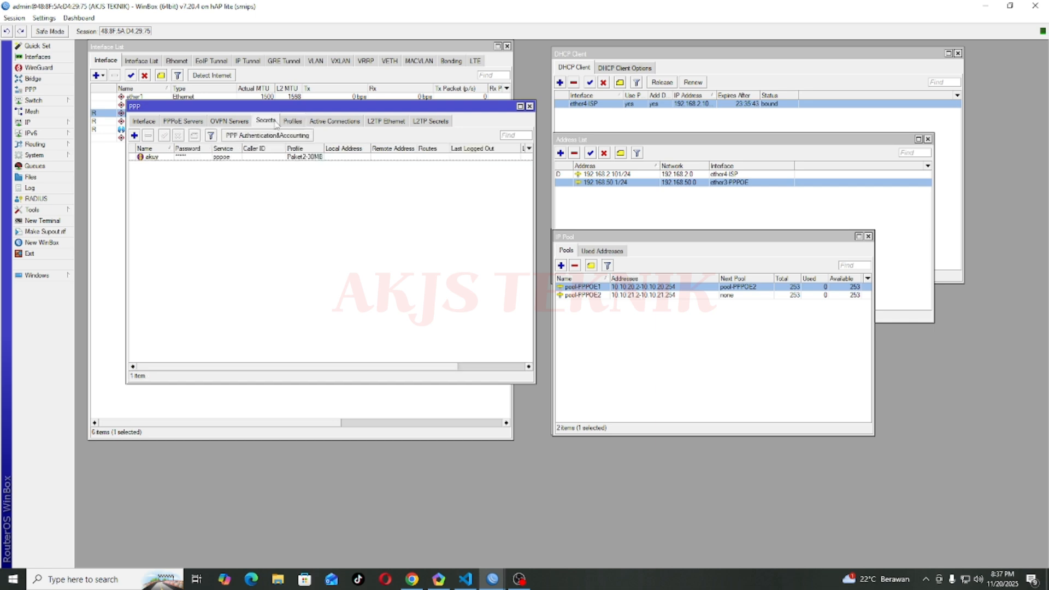
Step: Copy the existing secret into a new one with a new user name and pasted password
click(230, 156)
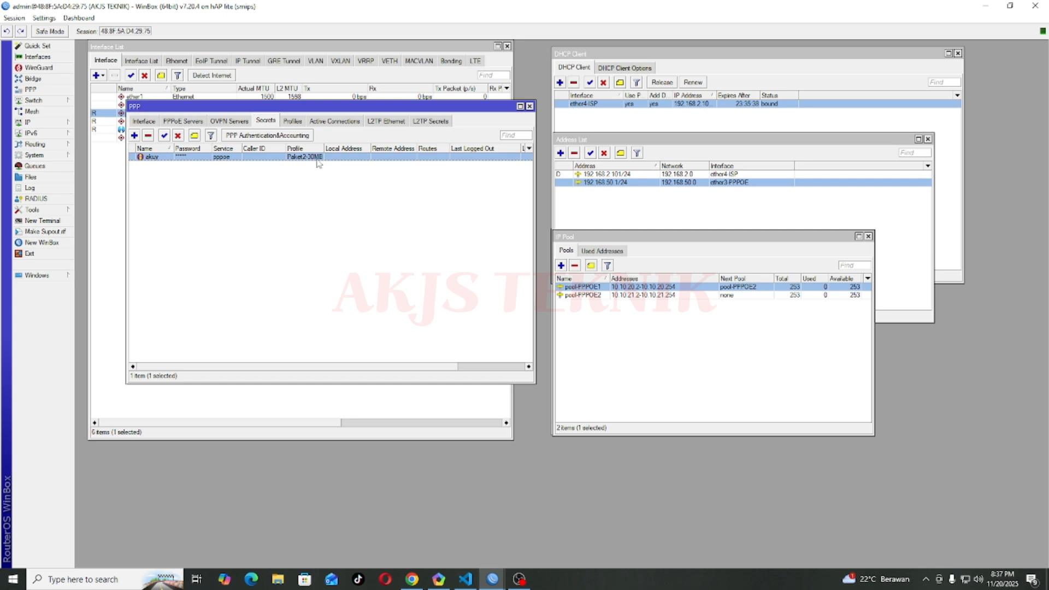
click(305, 181)
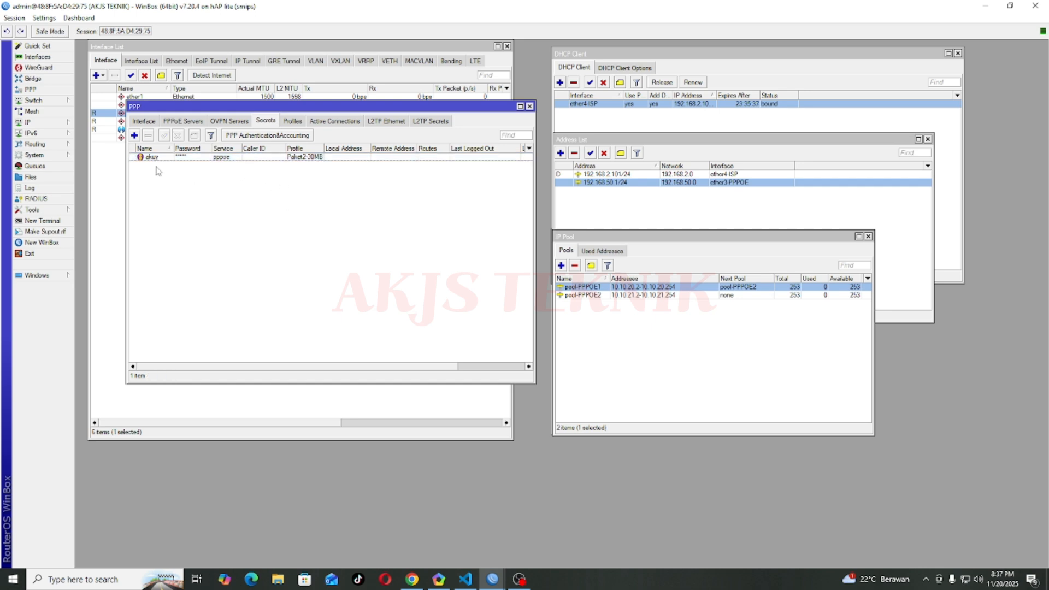
double_click(206, 158)
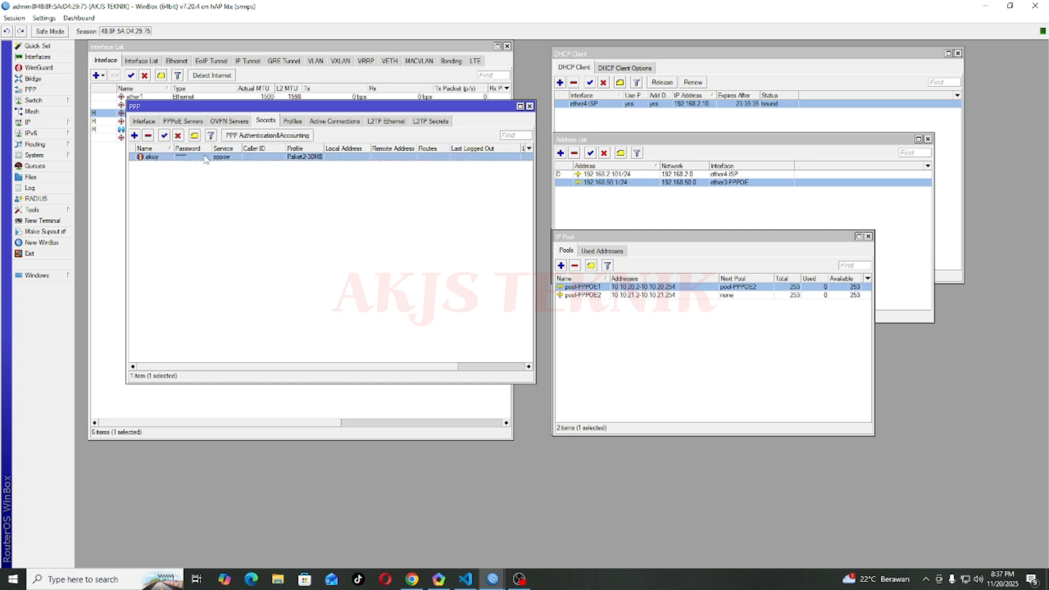
click(463, 235)
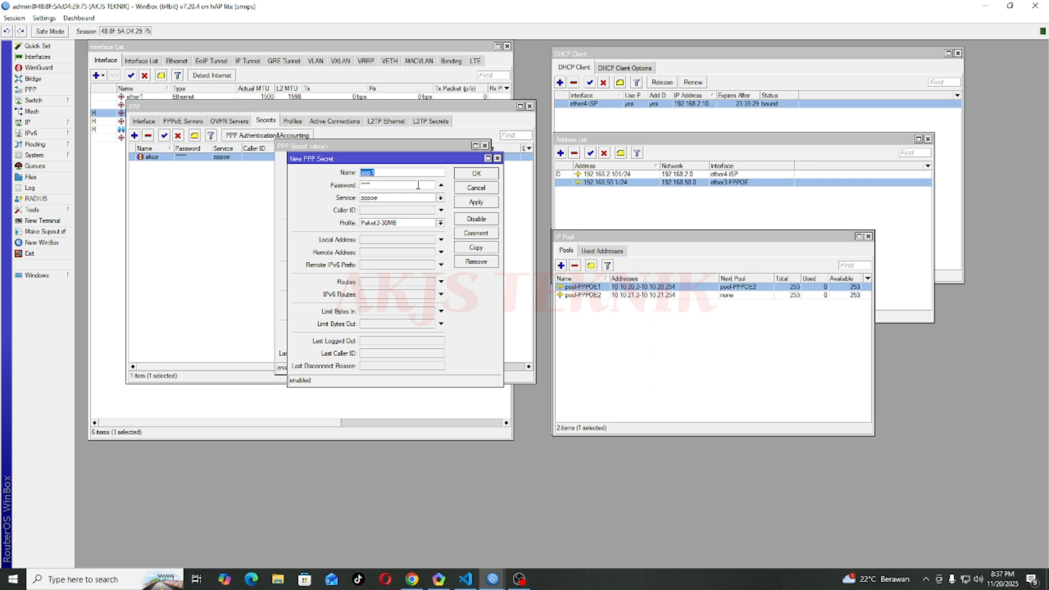
text(dian)
key(ctrl+a)
key(Tab)
key(ctrl+v)
Step: Give the copied secret profile Paket1-10MB and save it as the second user
click(383, 224)
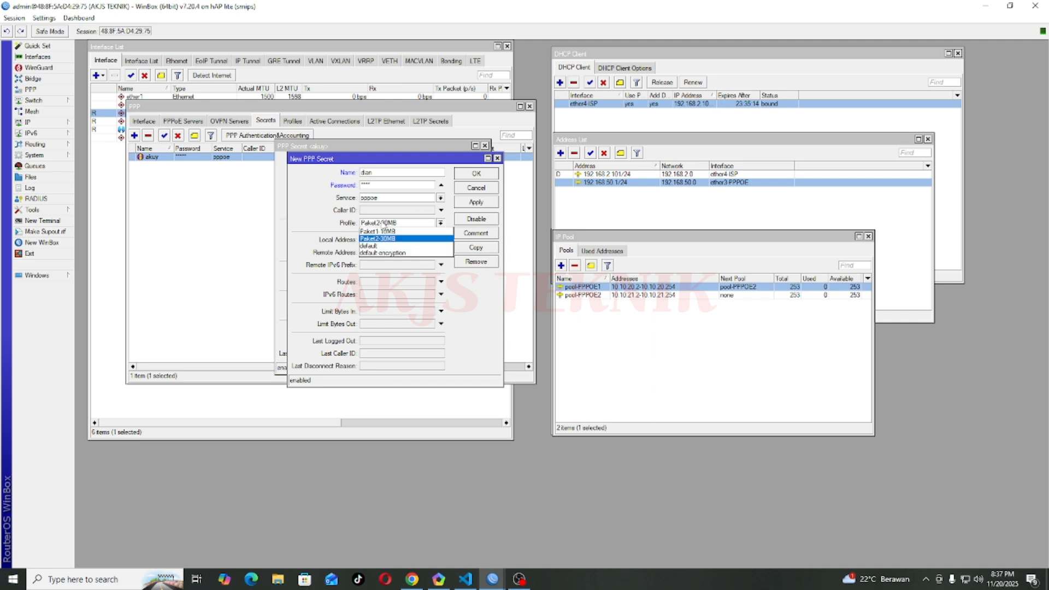
click(385, 231)
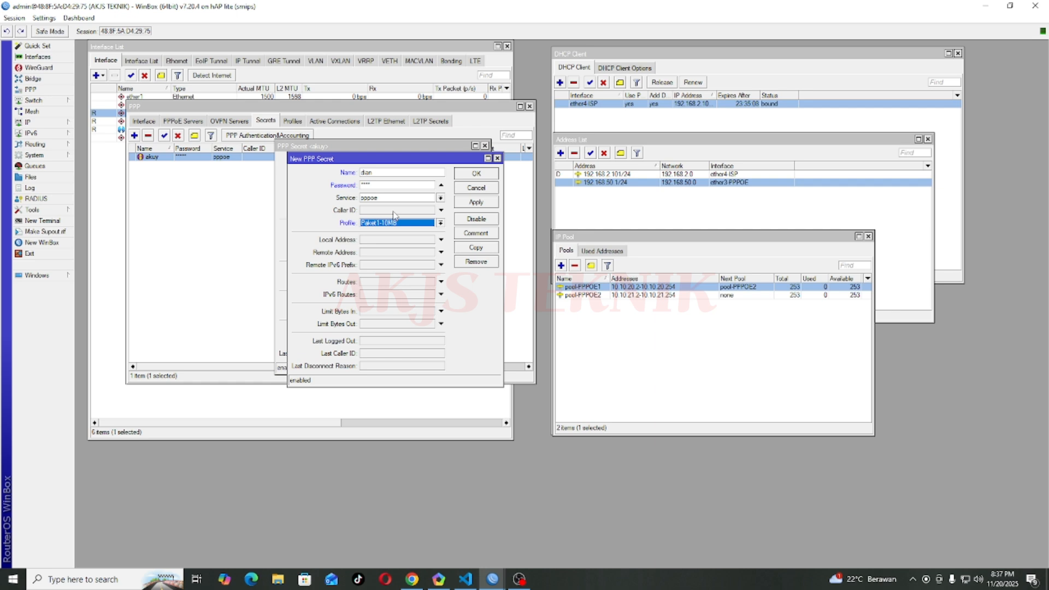
click(476, 201)
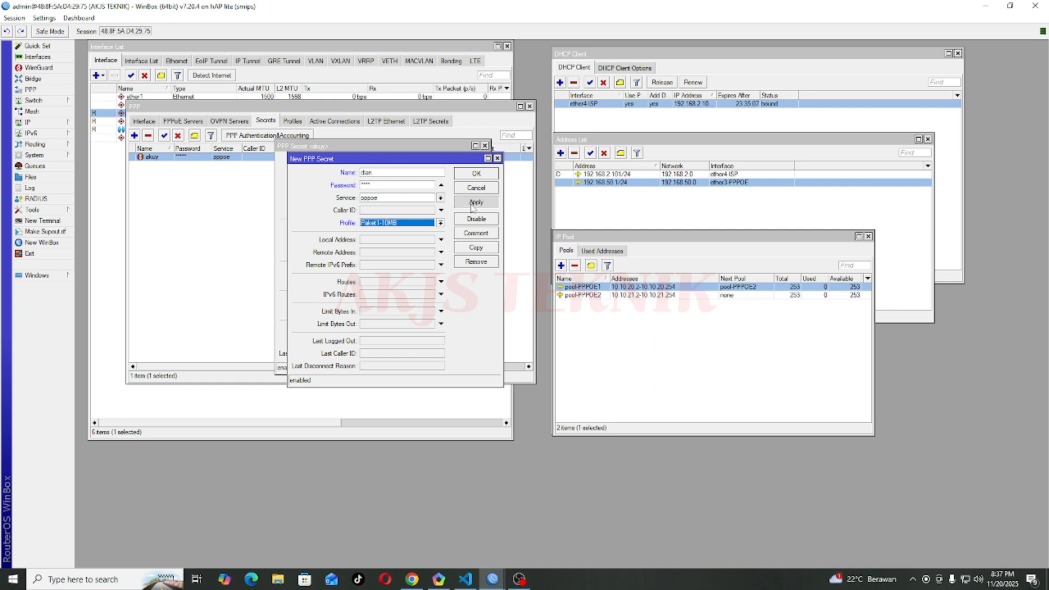
click(478, 174)
click(466, 163)
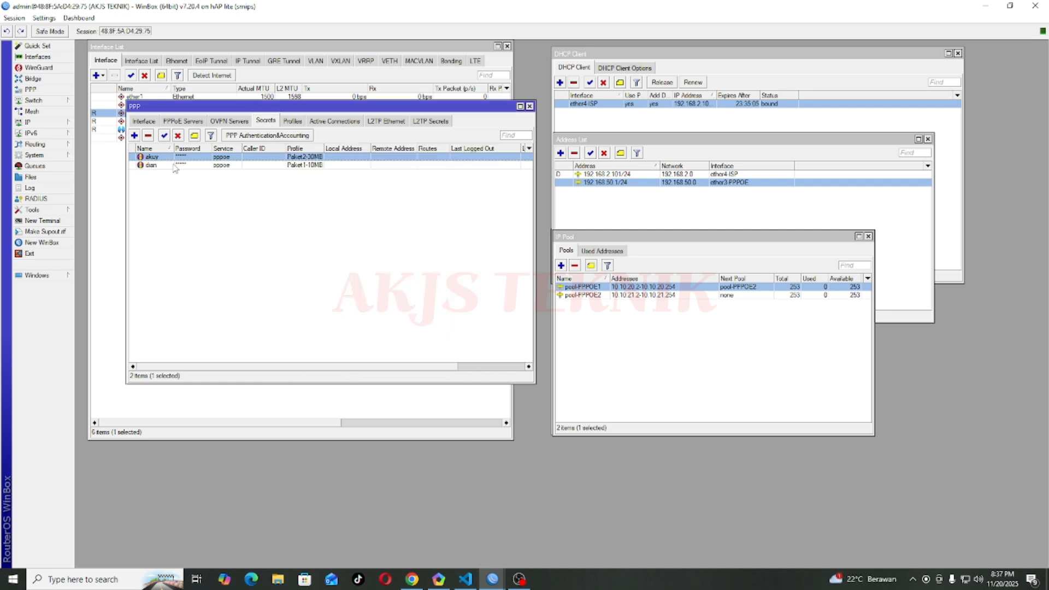
click(293, 166)
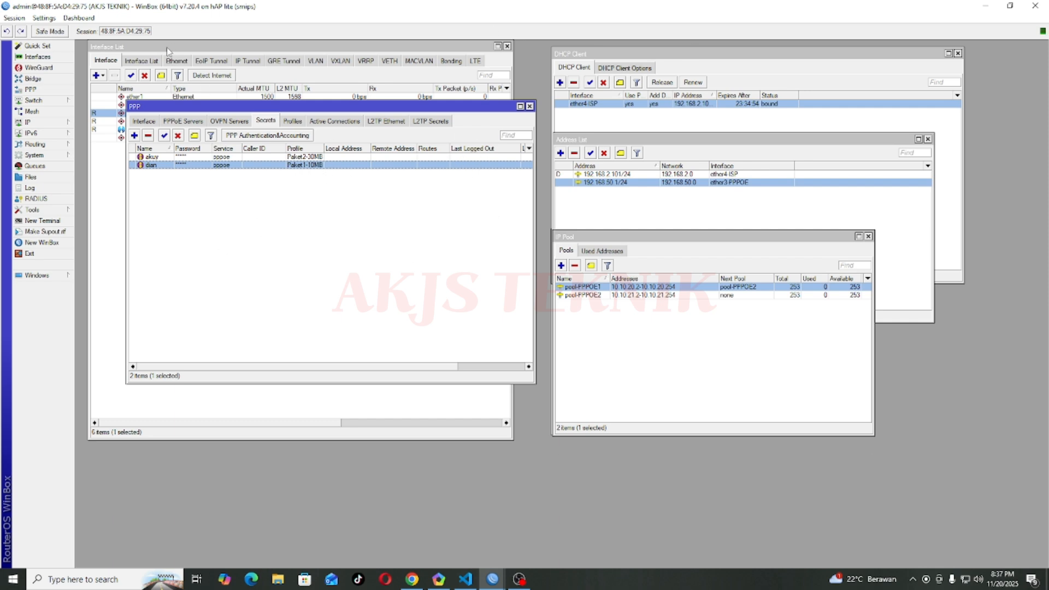
click(118, 139)
click(133, 114)
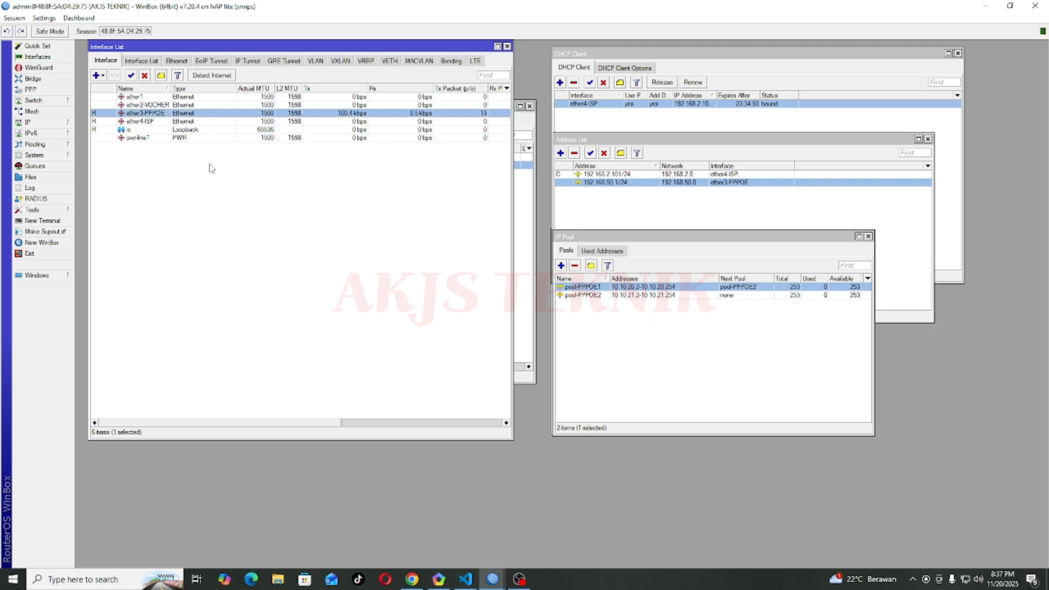
Step: Move the Address List window to the lower left beside the IP Pool window
click(631, 322)
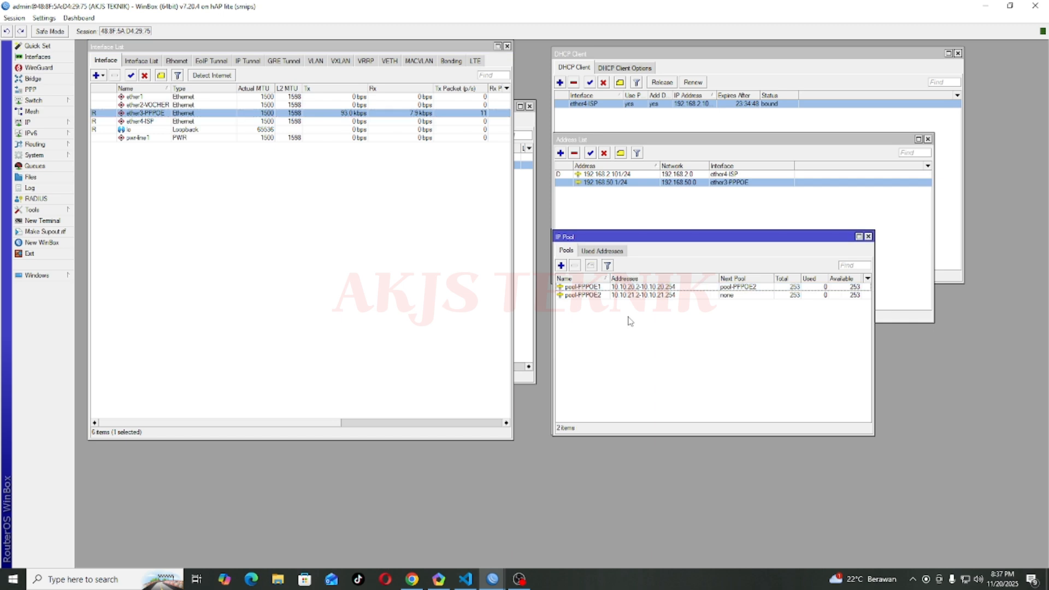
click(624, 285)
click(603, 184)
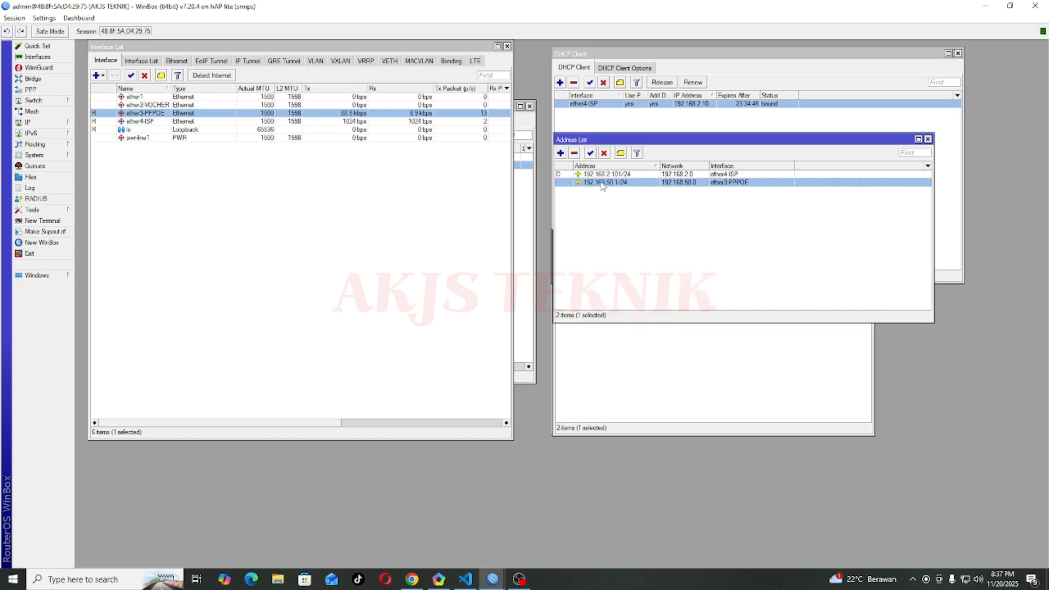
drag(628, 142, 241, 240)
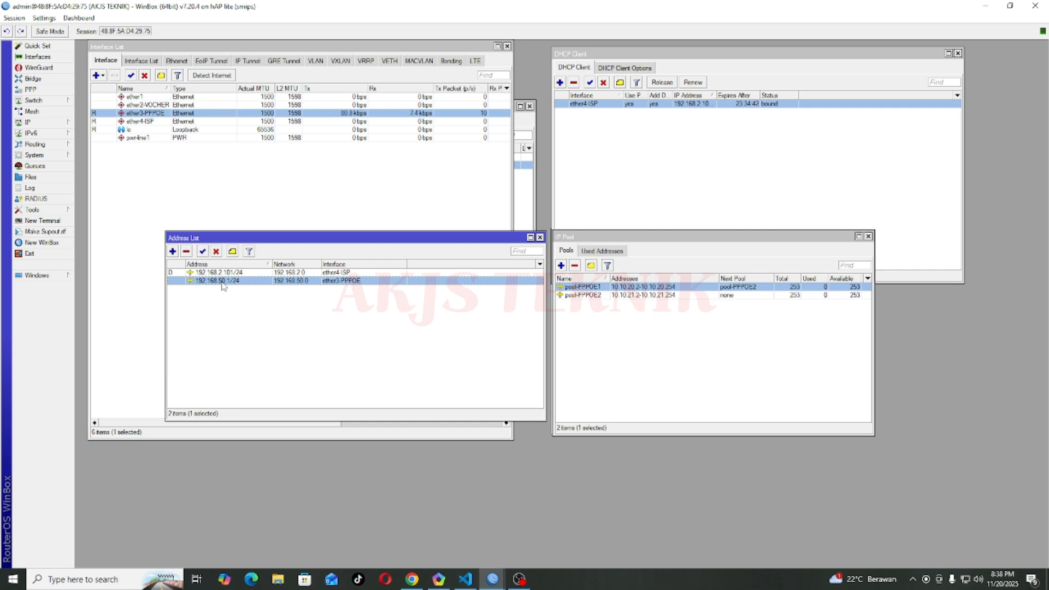
click(591, 288)
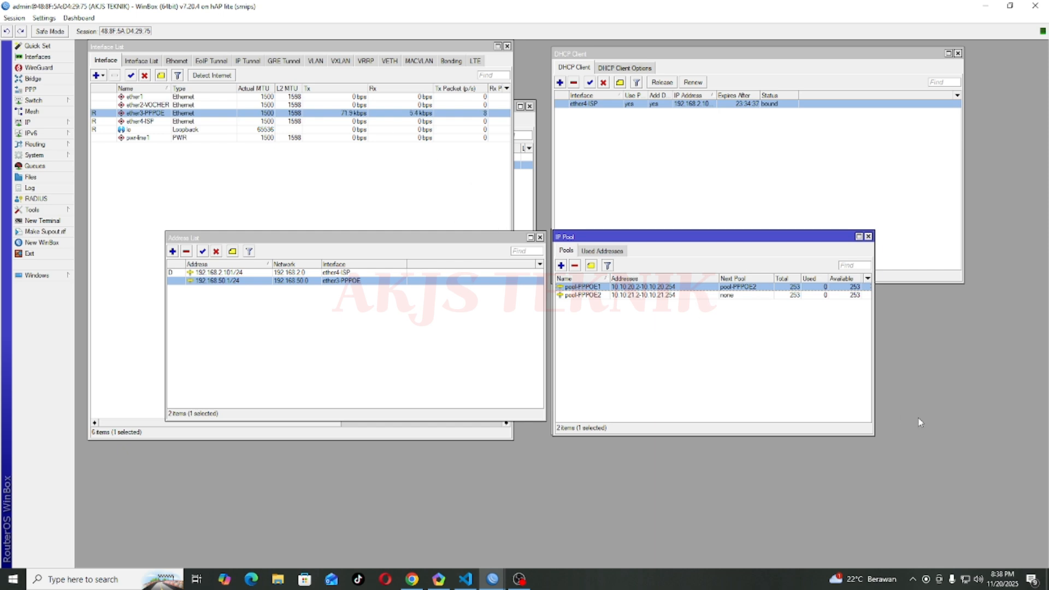
Step: Launch the Set up a new connection wizard from Windows' Network & Internet Dial-up page
right_click(967, 578)
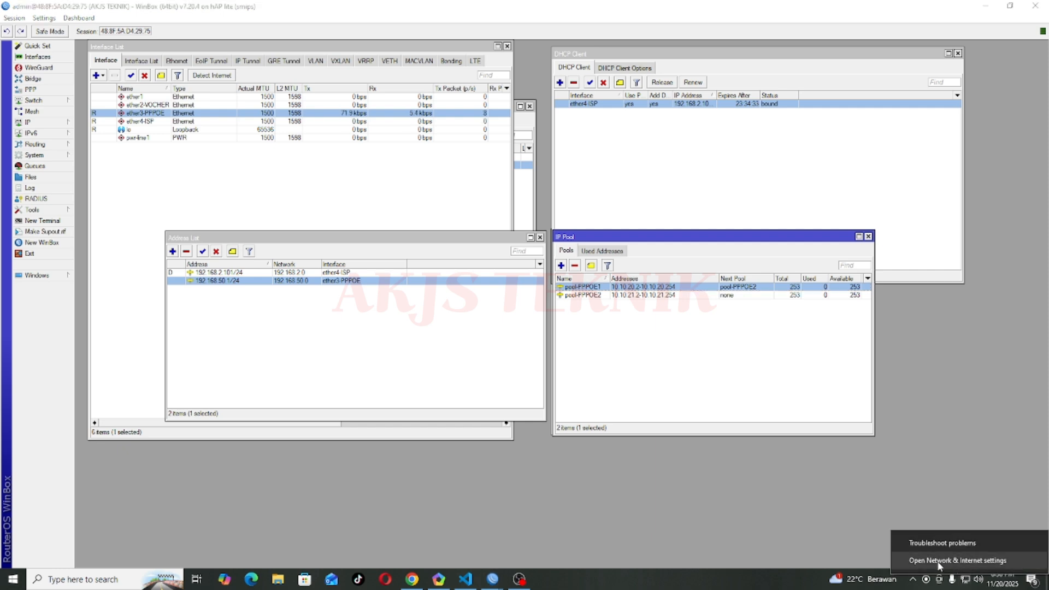
click(966, 579)
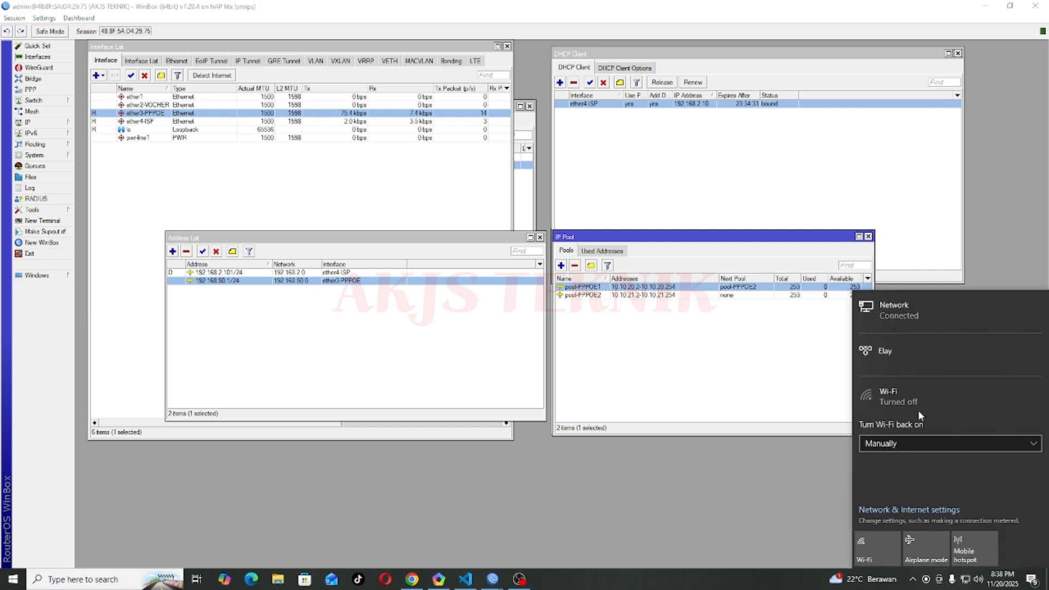
click(910, 316)
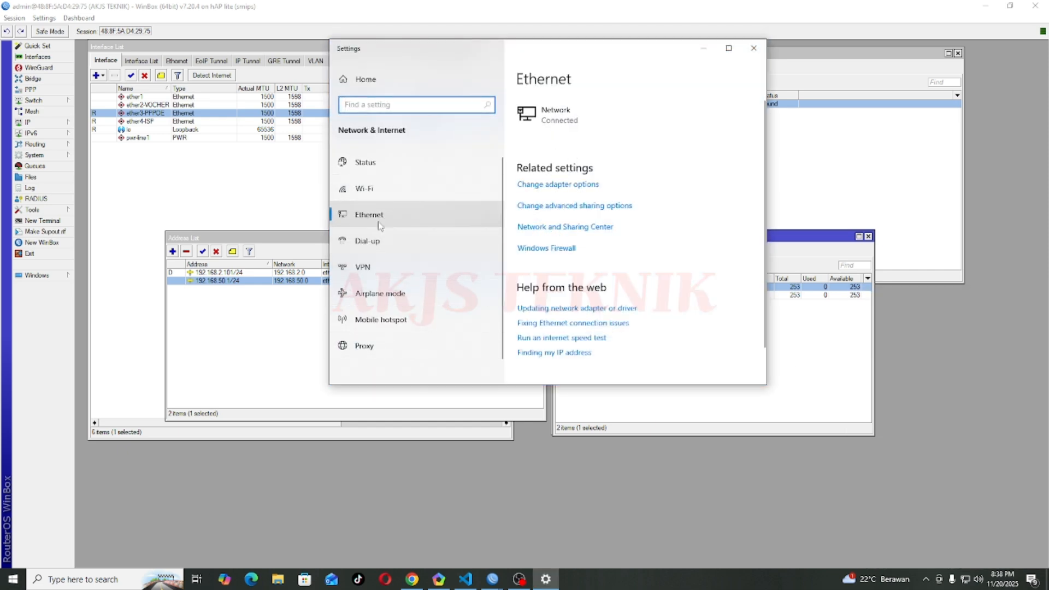
click(368, 244)
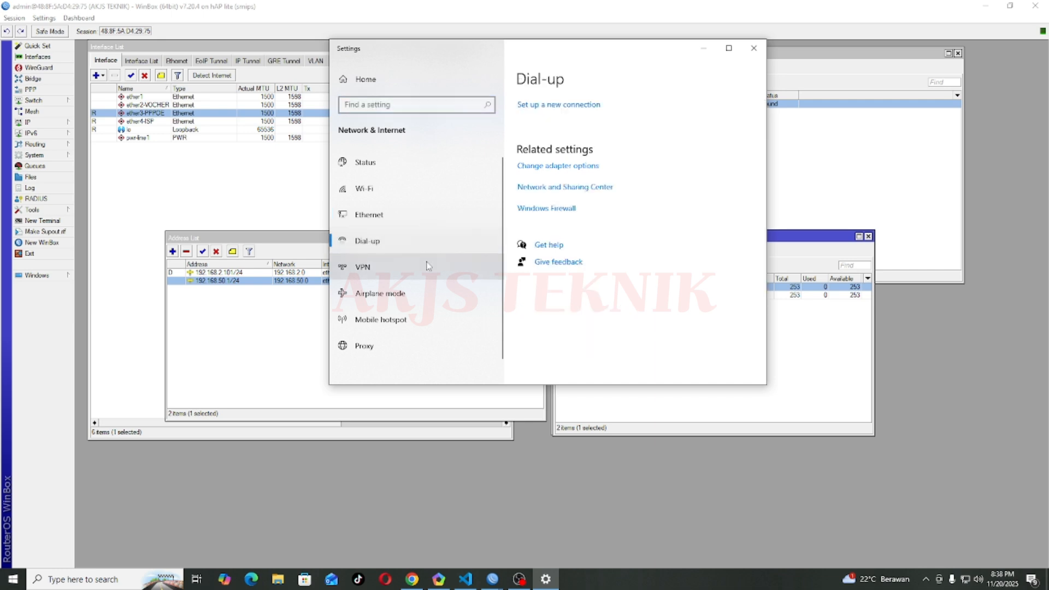
click(564, 108)
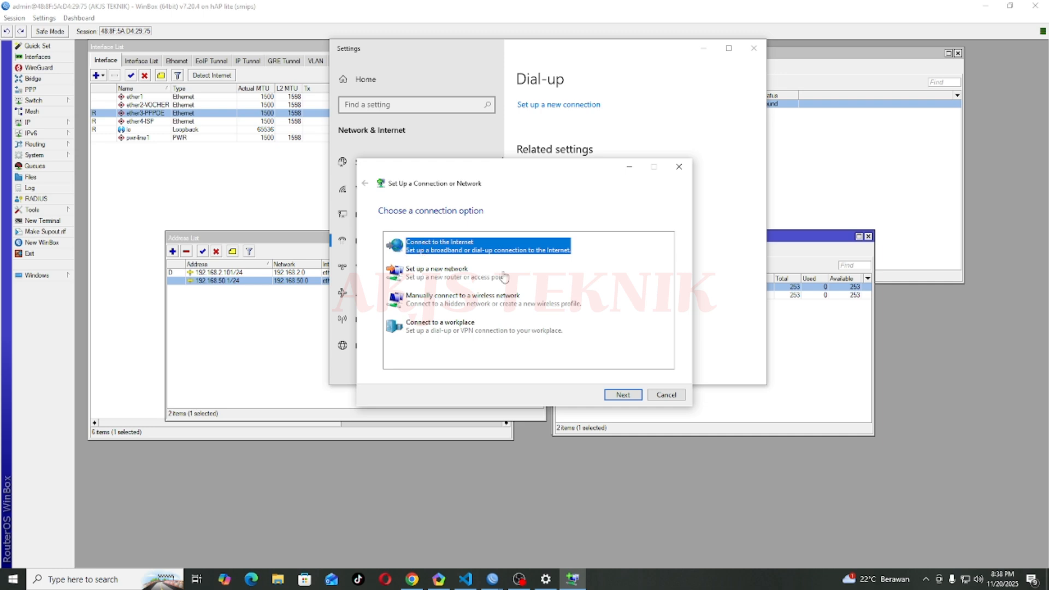
Step: Start a new Broadband (PPPoE) internet connection in the wizard
click(624, 396)
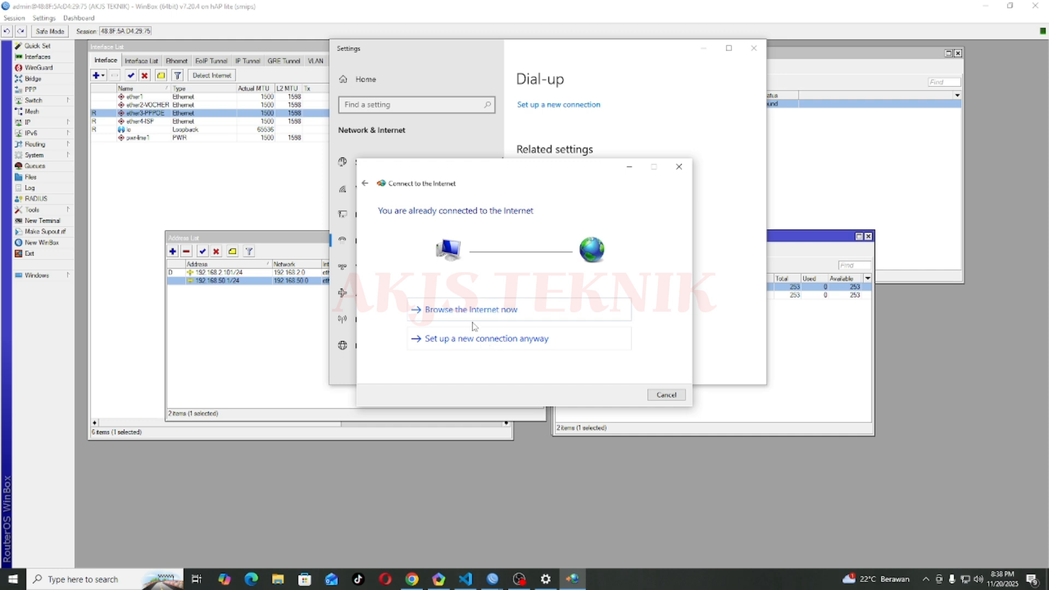
click(475, 338)
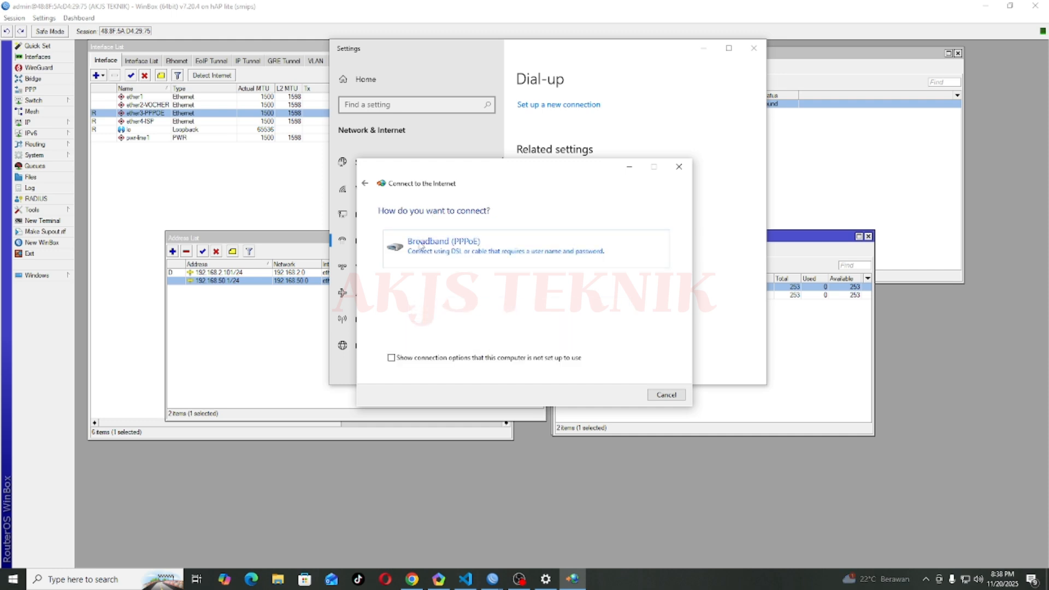
click(487, 252)
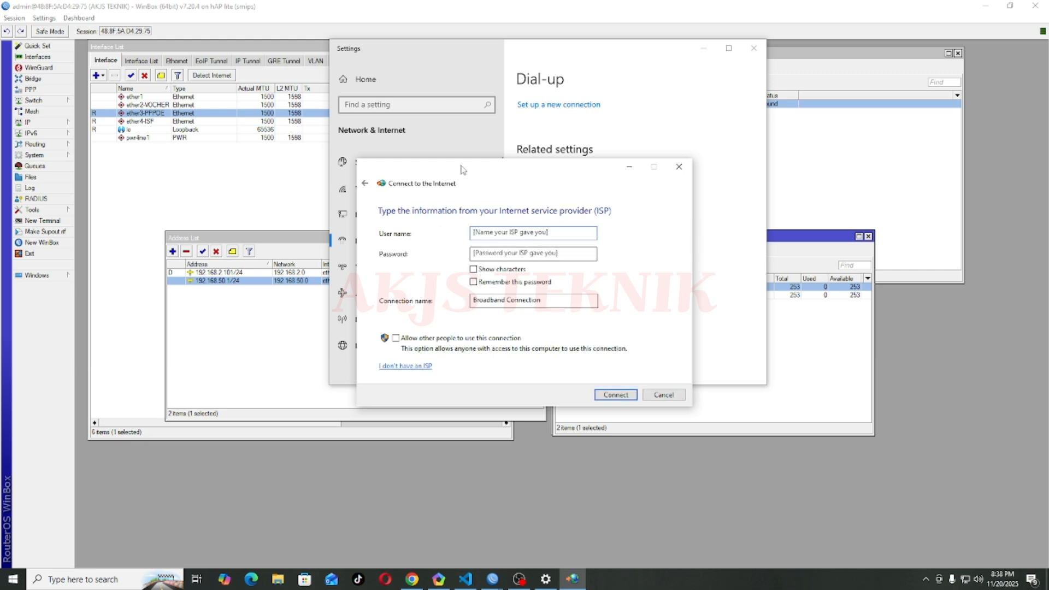
drag(461, 171, 491, 171)
Step: Enter the PPPoE user name and password, allow other people to use it, and connect
click(547, 236)
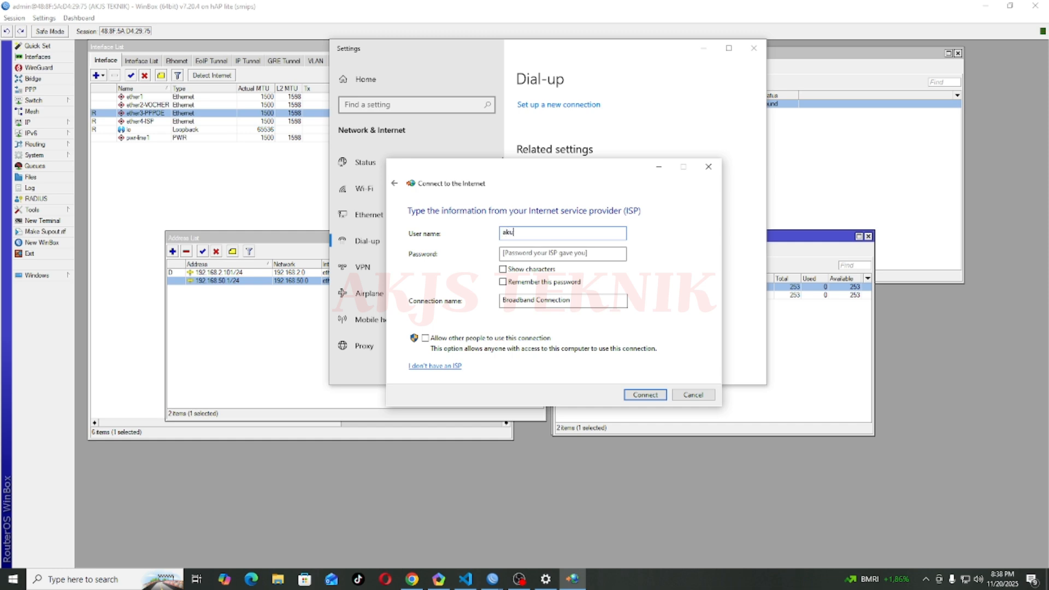
click(542, 251)
text(123)
drag(584, 304, 493, 296)
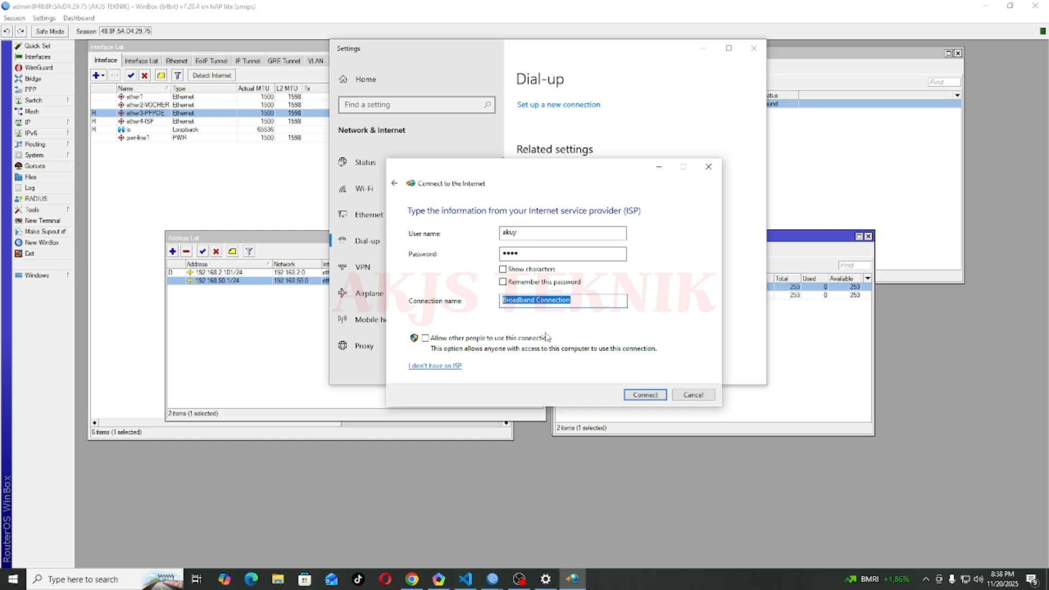
click(425, 339)
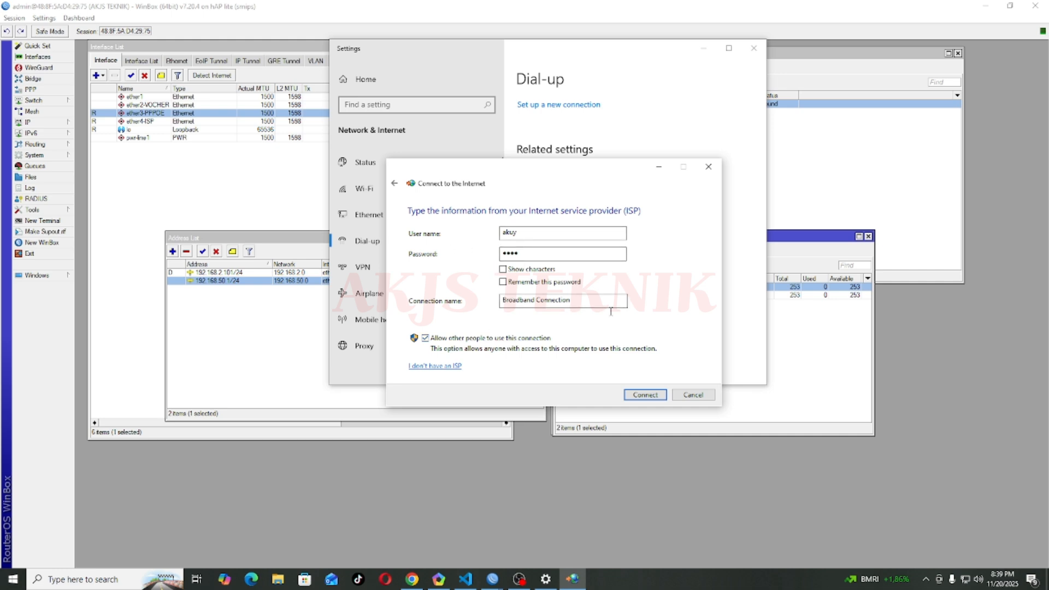
click(649, 395)
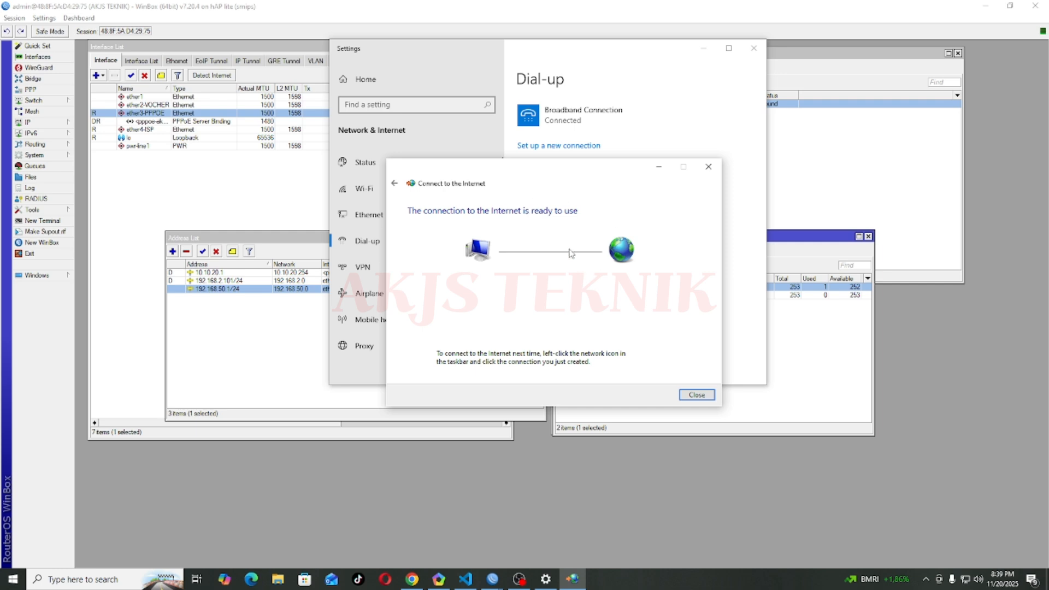
Step: Close the wizard and Settings, then check the pppoe binding in WinBox Interfaces
click(697, 395)
click(753, 51)
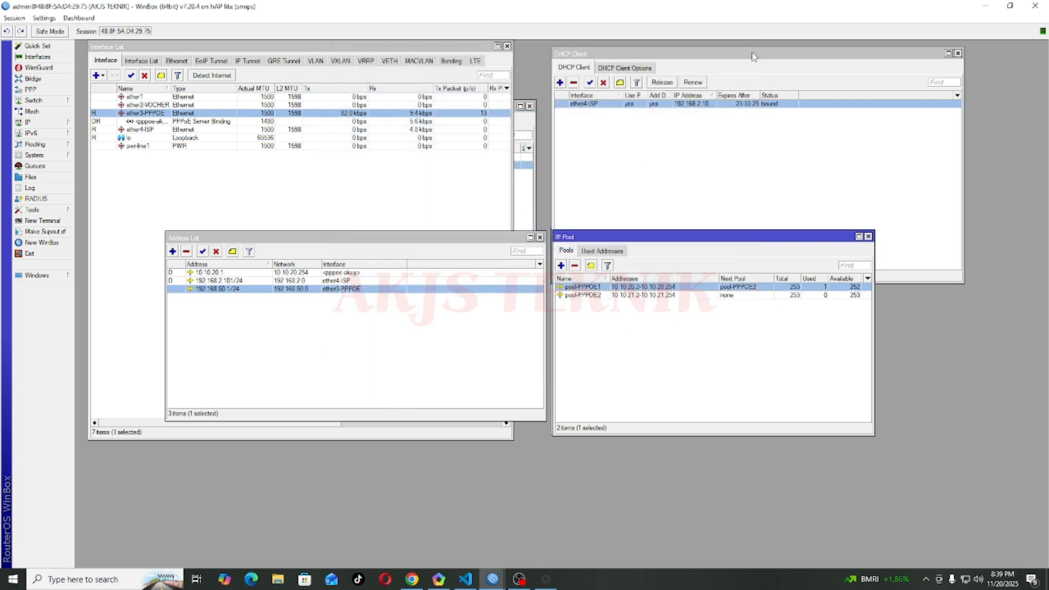
click(150, 121)
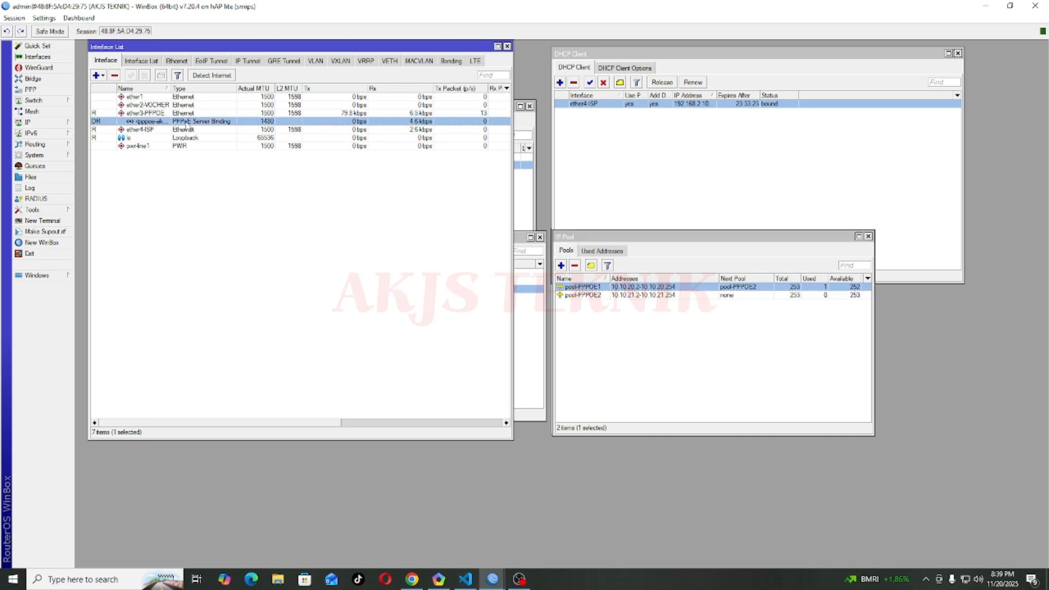
drag(170, 88, 221, 88)
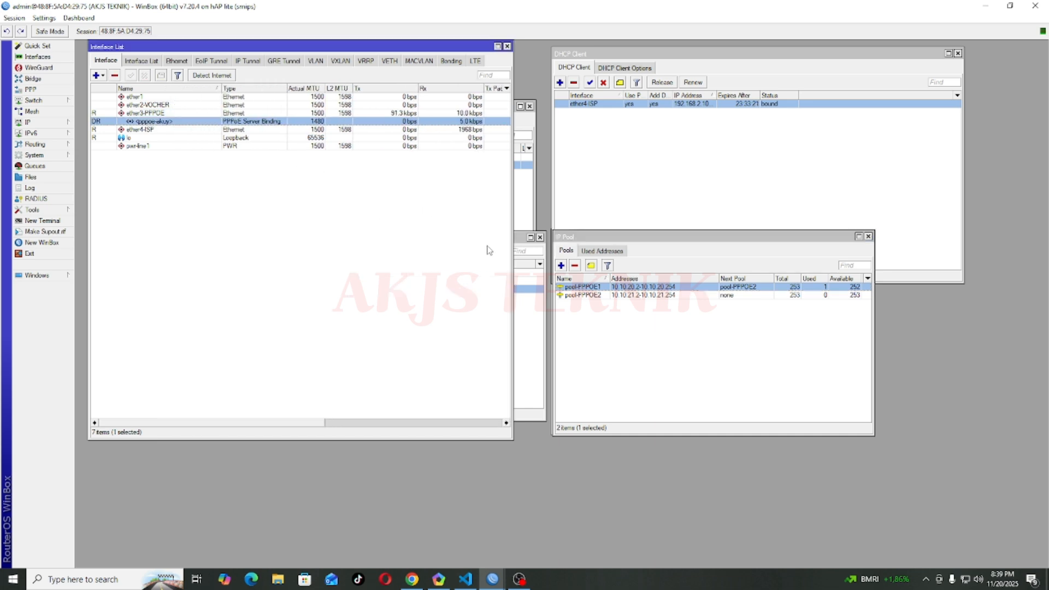
Step: Check PPP Active Connections, then minimize all windows to the desktop
click(34, 89)
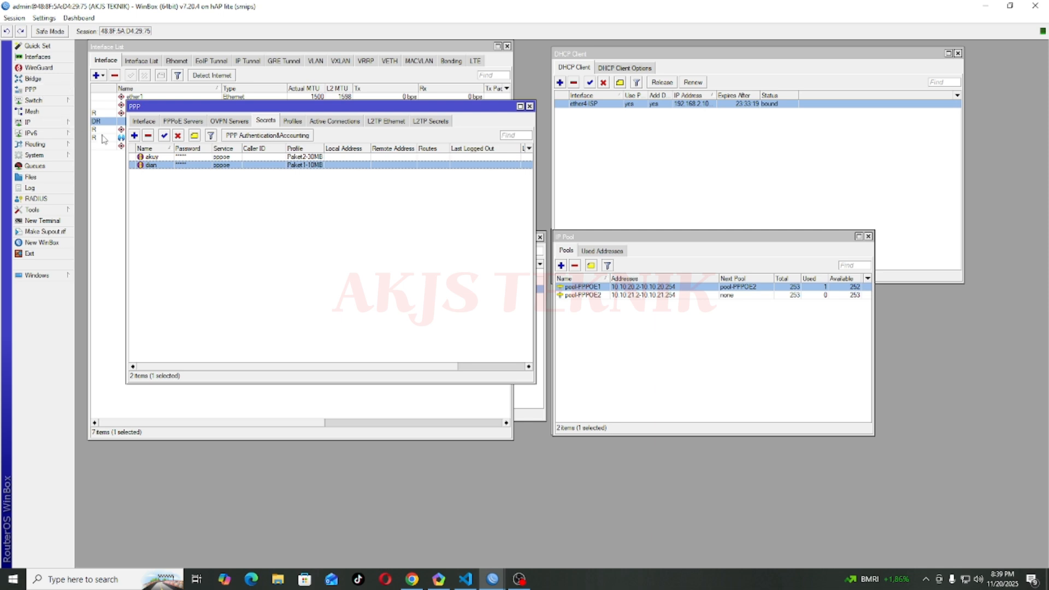
click(335, 120)
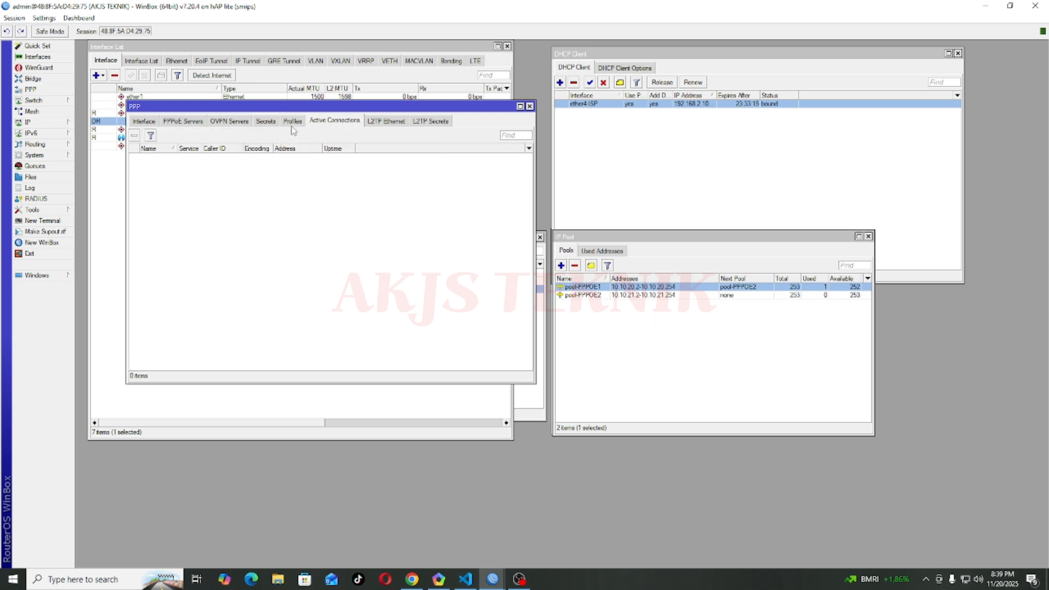
key(super+d)
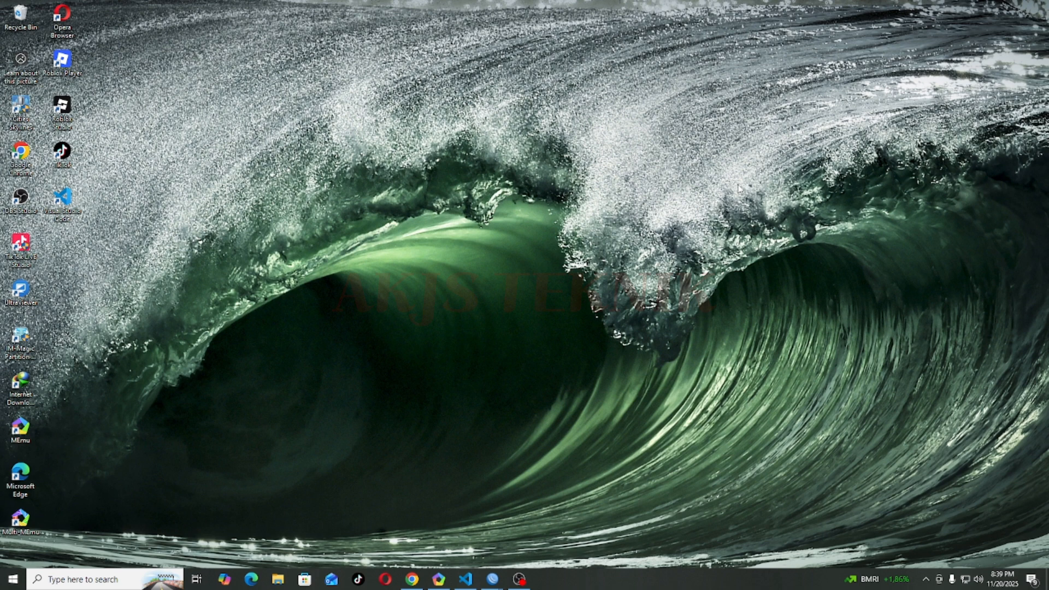
Step: Log back into the AKJS TEKNIK router from the WinBox Neighbors list
click(492, 578)
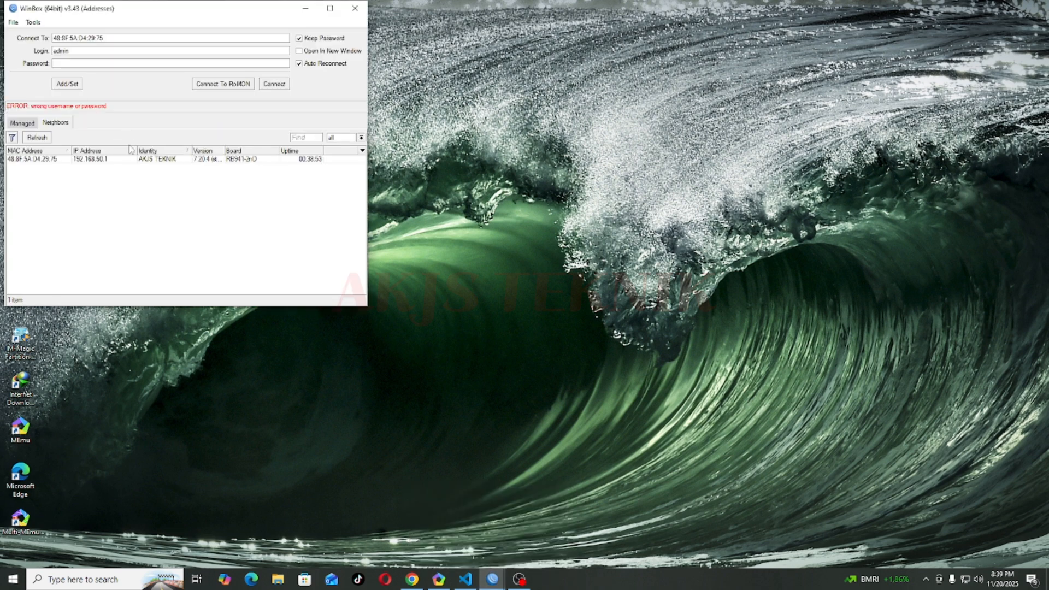
click(55, 159)
click(99, 64)
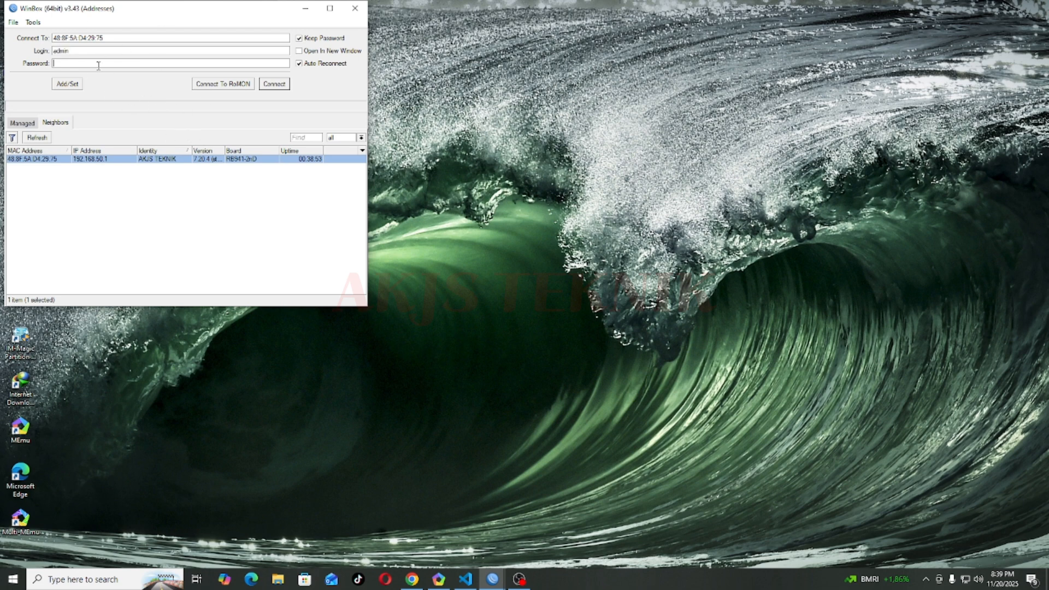
click(274, 85)
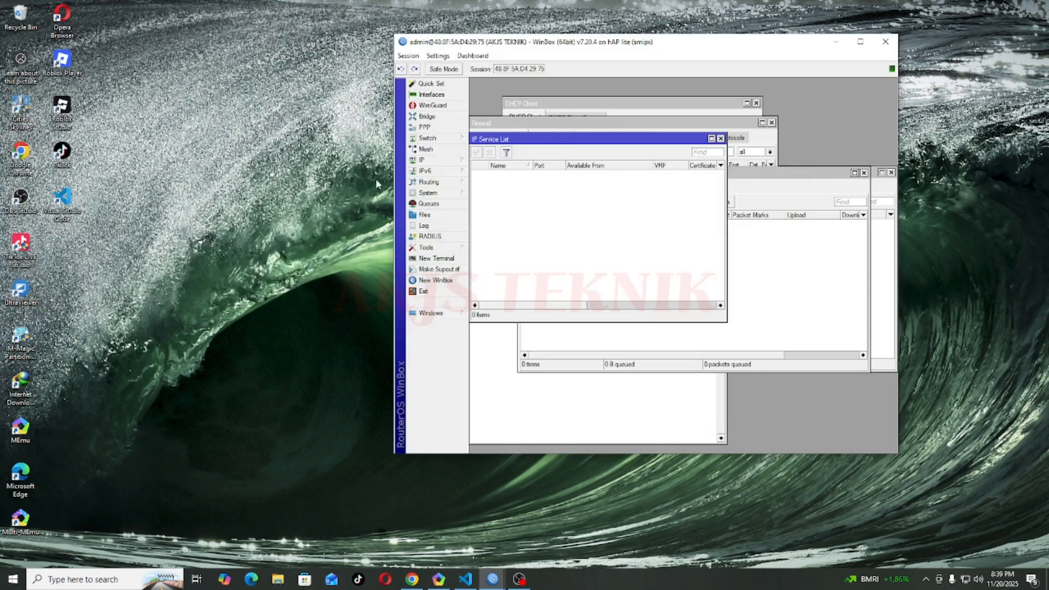
Step: Maximize the router session and close every open tool window
drag(673, 45, 352, 45)
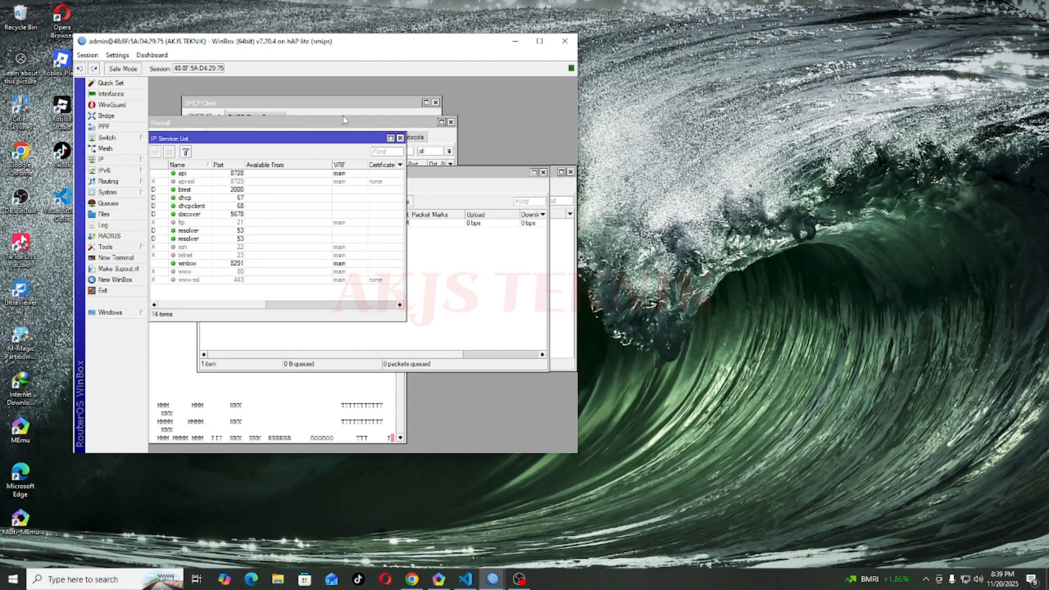
click(539, 41)
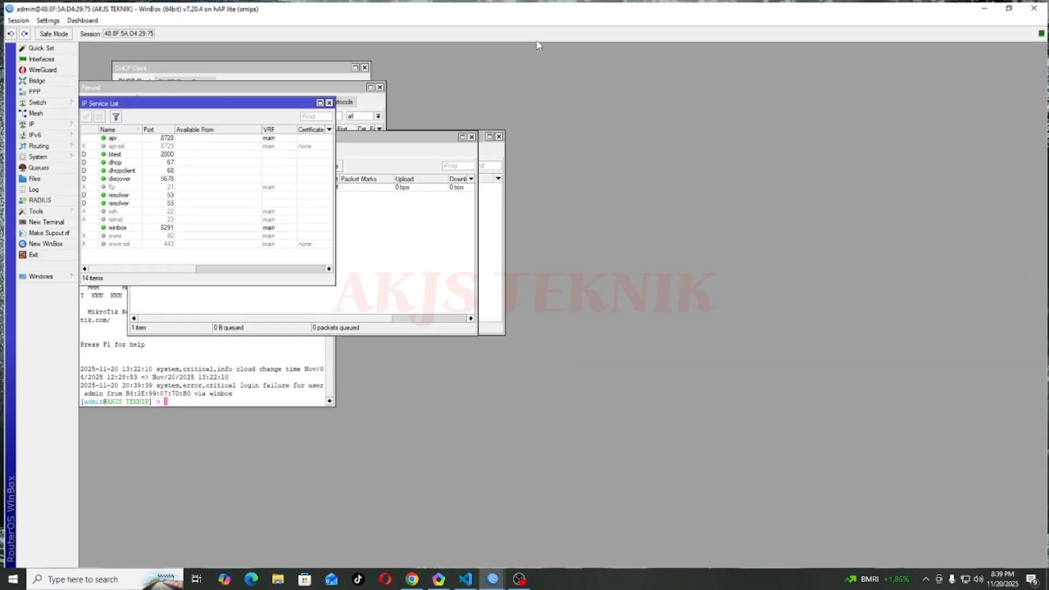
click(327, 102)
click(378, 85)
click(362, 65)
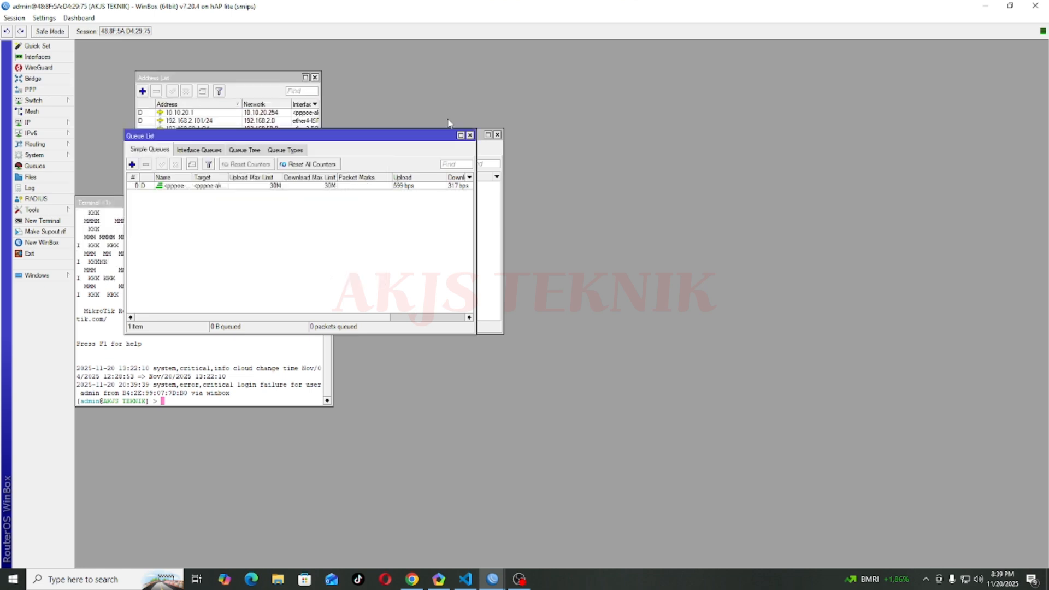
click(470, 135)
click(497, 135)
click(315, 77)
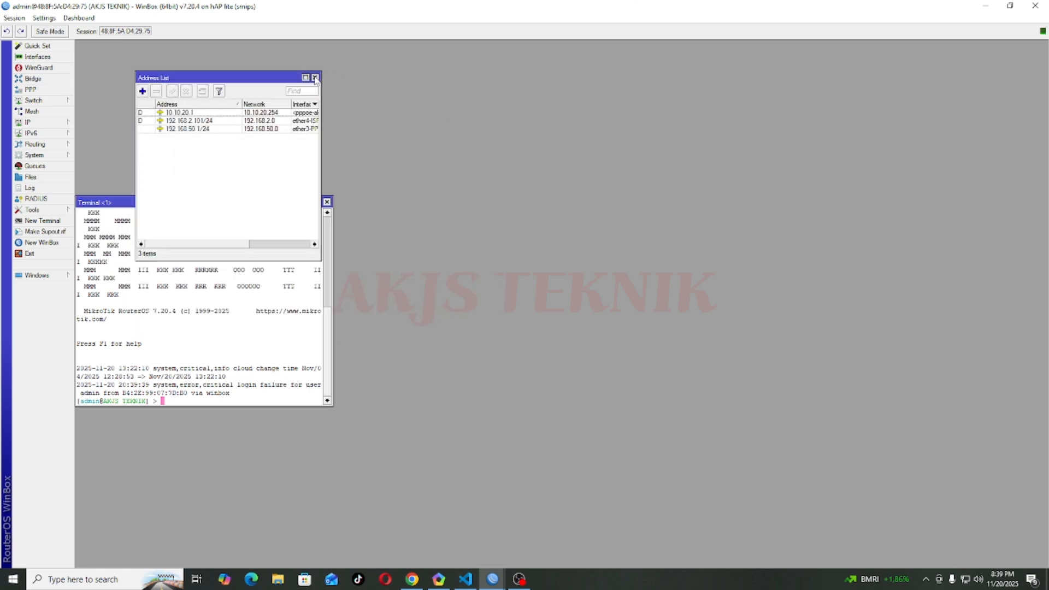
click(315, 77)
click(327, 202)
Step: Open PPP Active Connections to see the client's pppoe session at 10.10.20.254
click(31, 89)
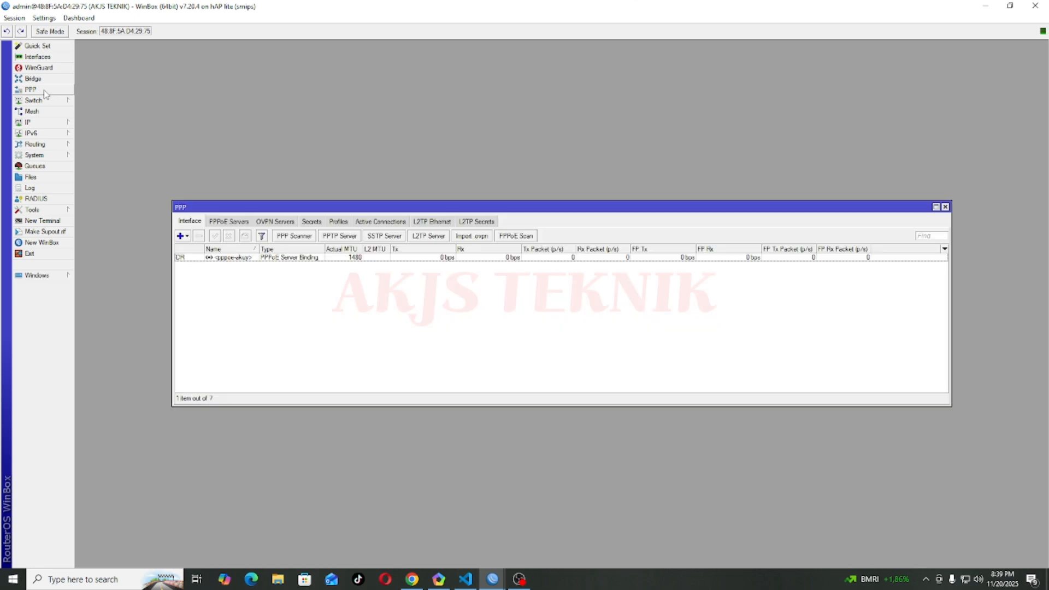
click(325, 222)
click(384, 224)
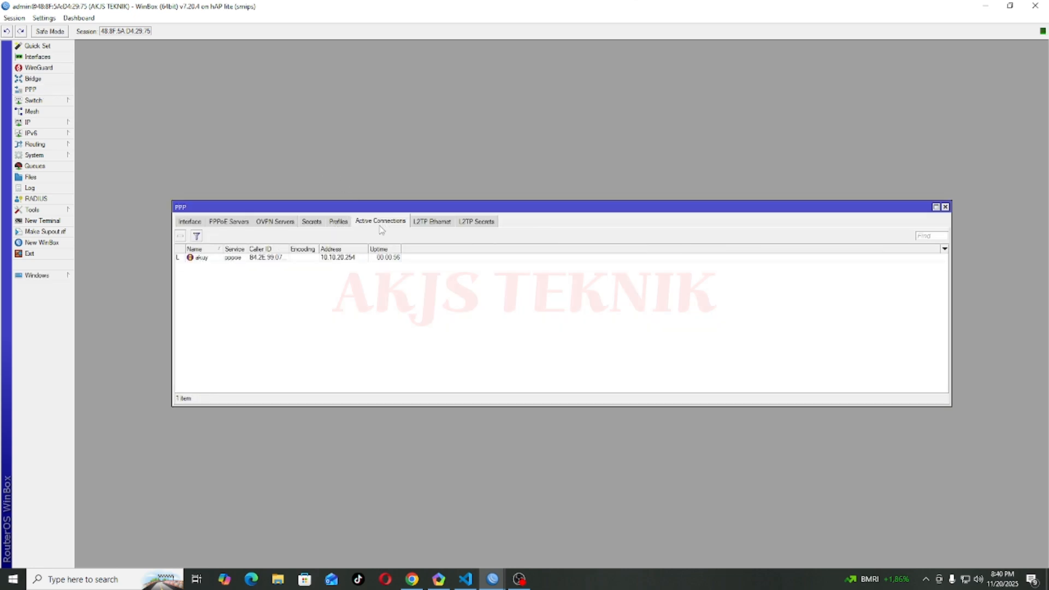
click(268, 258)
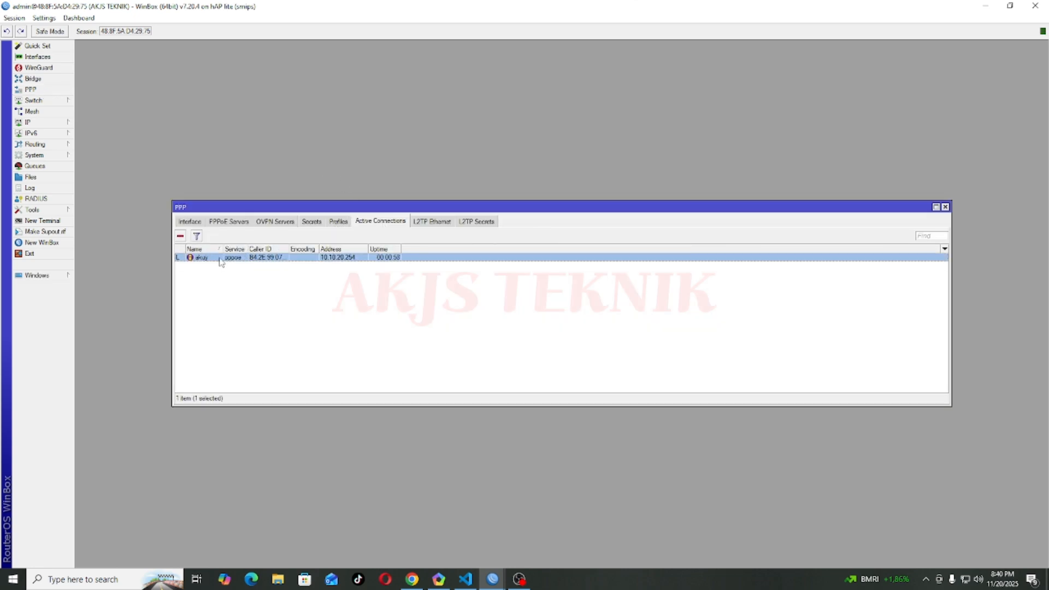